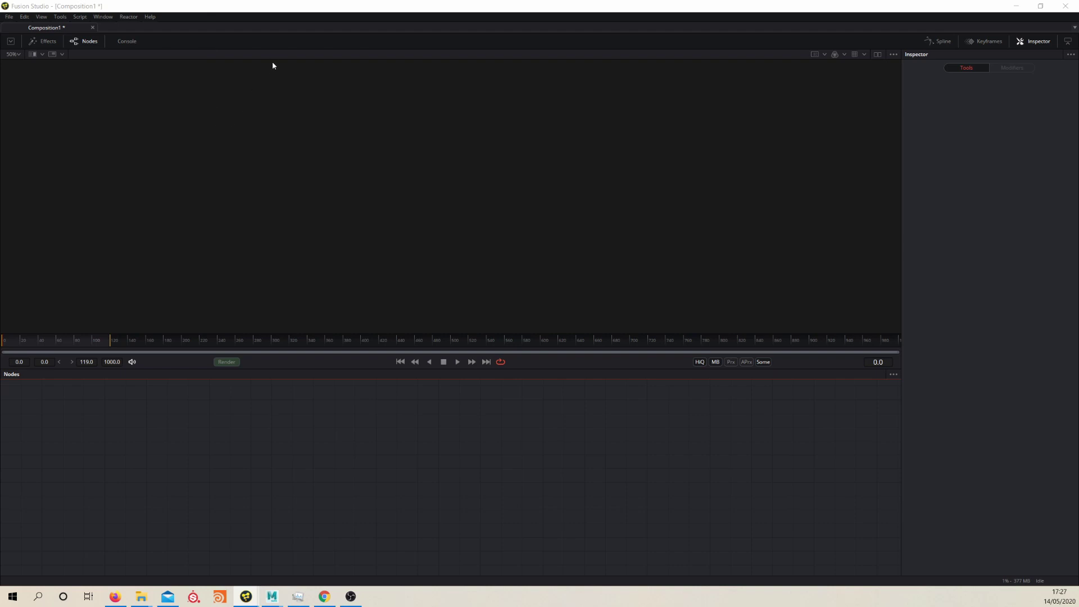
- Look over the Reactor forum page in the browser, then return to Fusion
left_click(320, 9)
left_click(324, 596)
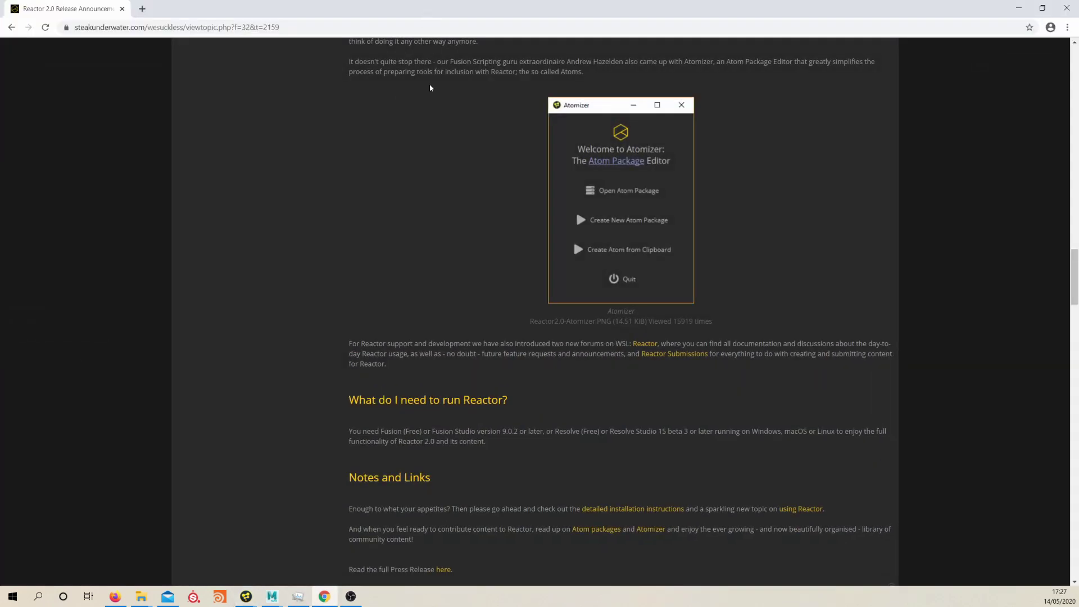
scroll(430, 196, "up", 3)
scroll(429, 216, "up", 20)
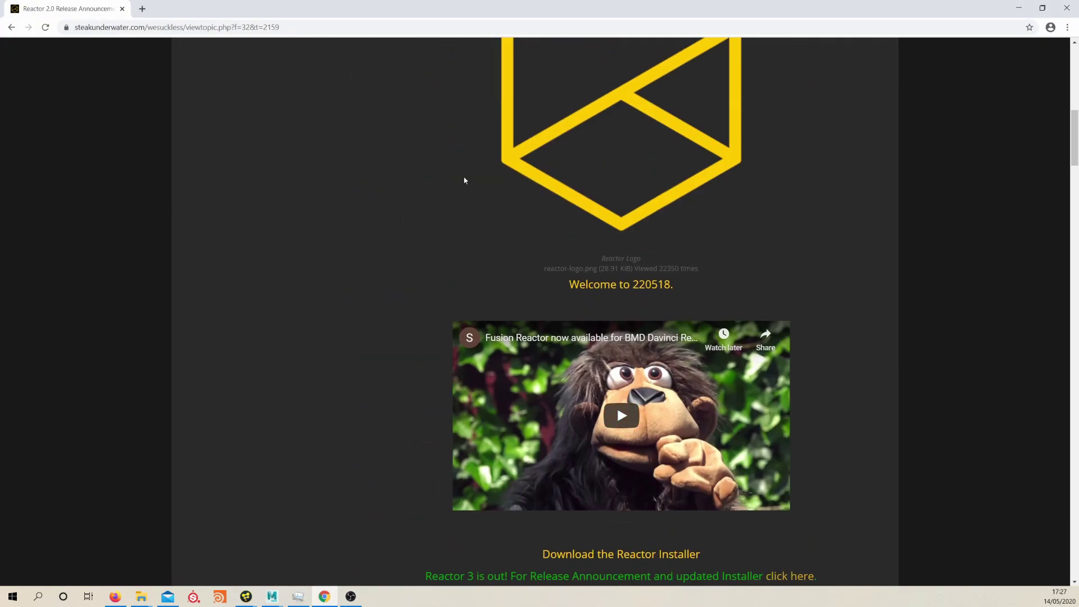
scroll(465, 252, "down", 5)
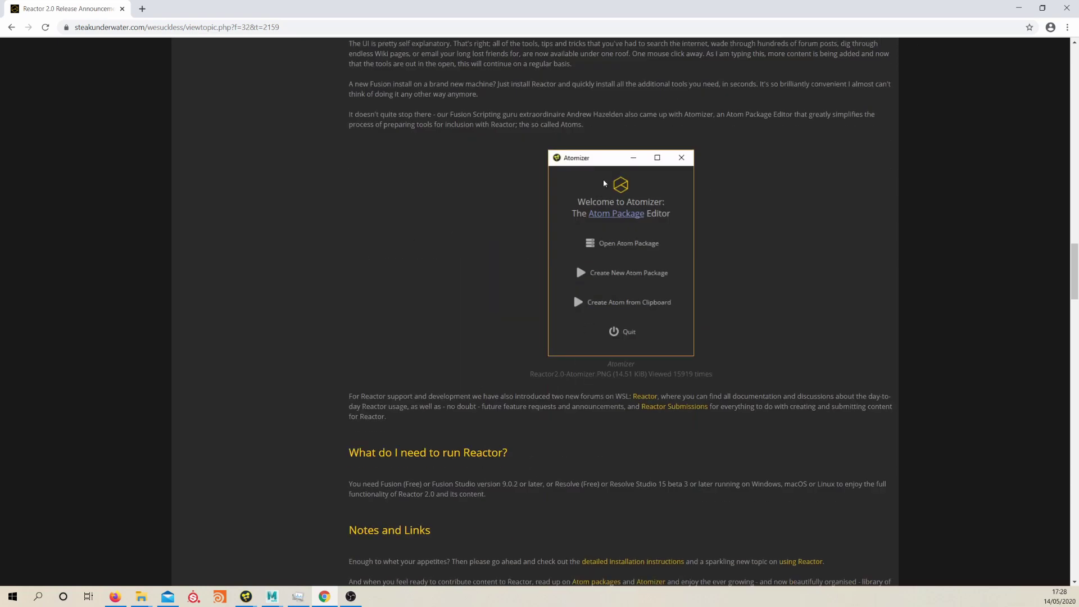
left_click(1019, 8)
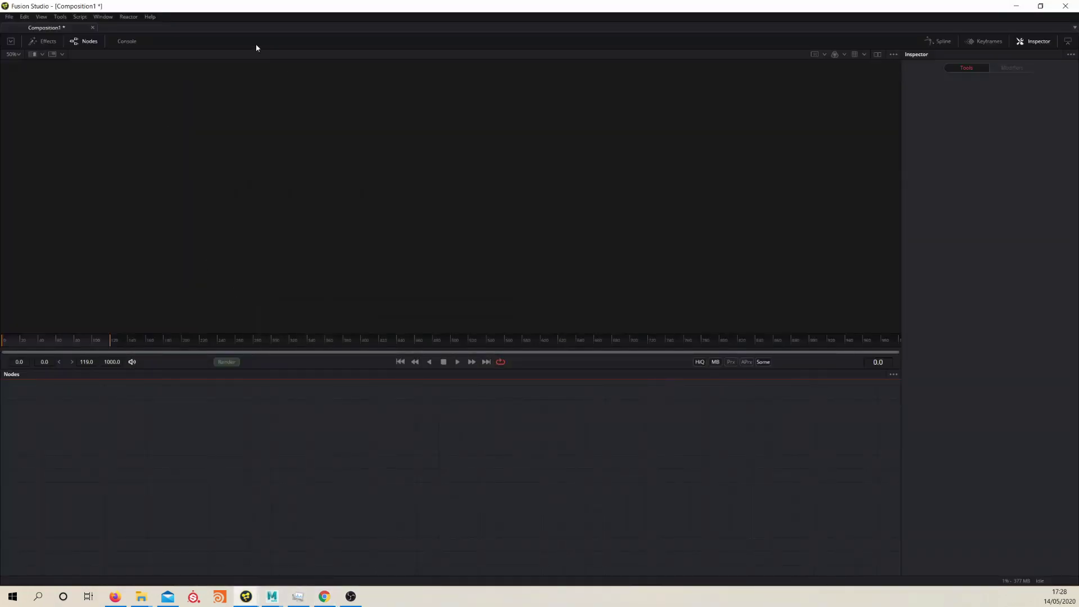
- Open the Reactor package manager, scroll through its package list, and close it
left_click(129, 17)
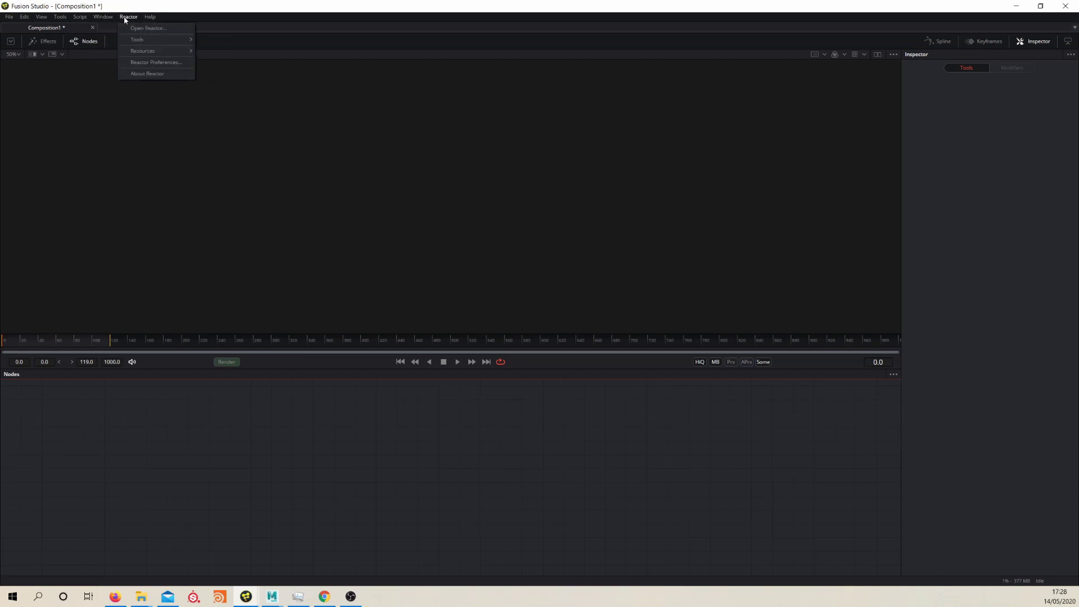
left_click(141, 29)
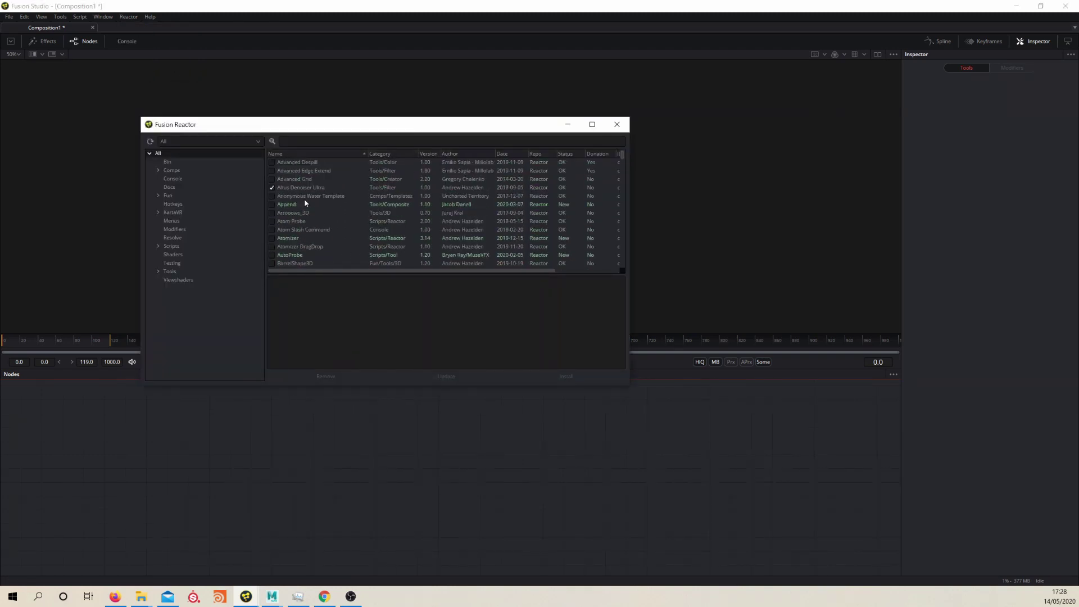
scroll(301, 207, "down", 10)
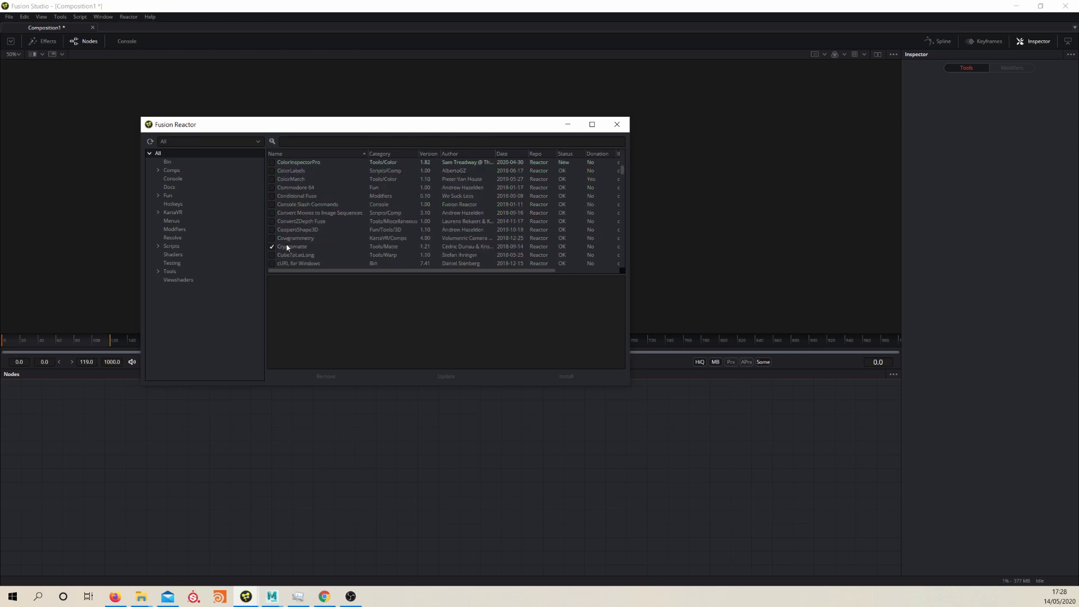
scroll(303, 247, "down", 2)
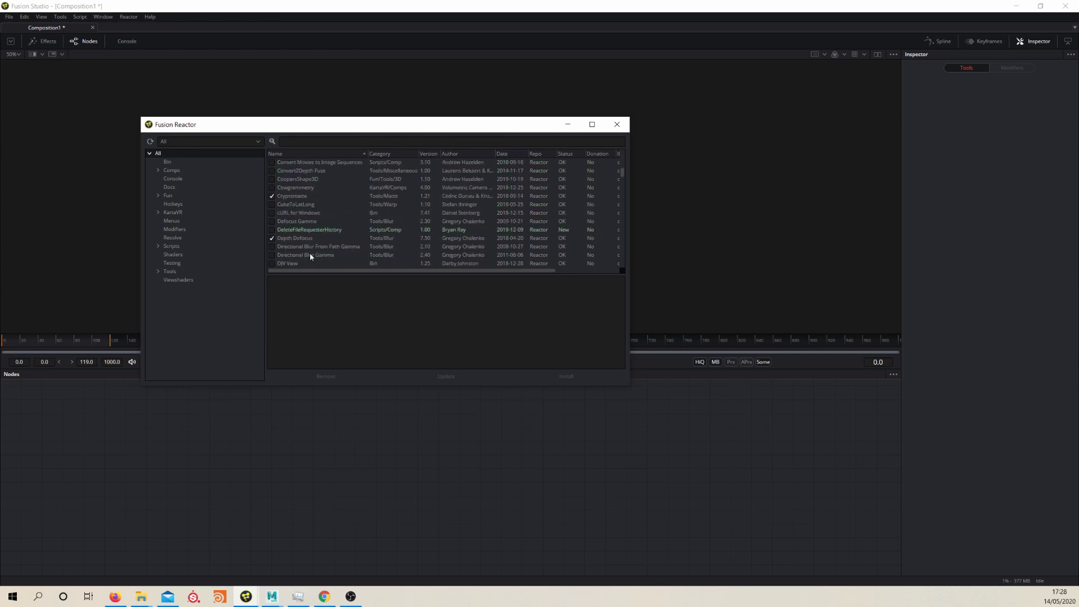
scroll(334, 240, "down", 3)
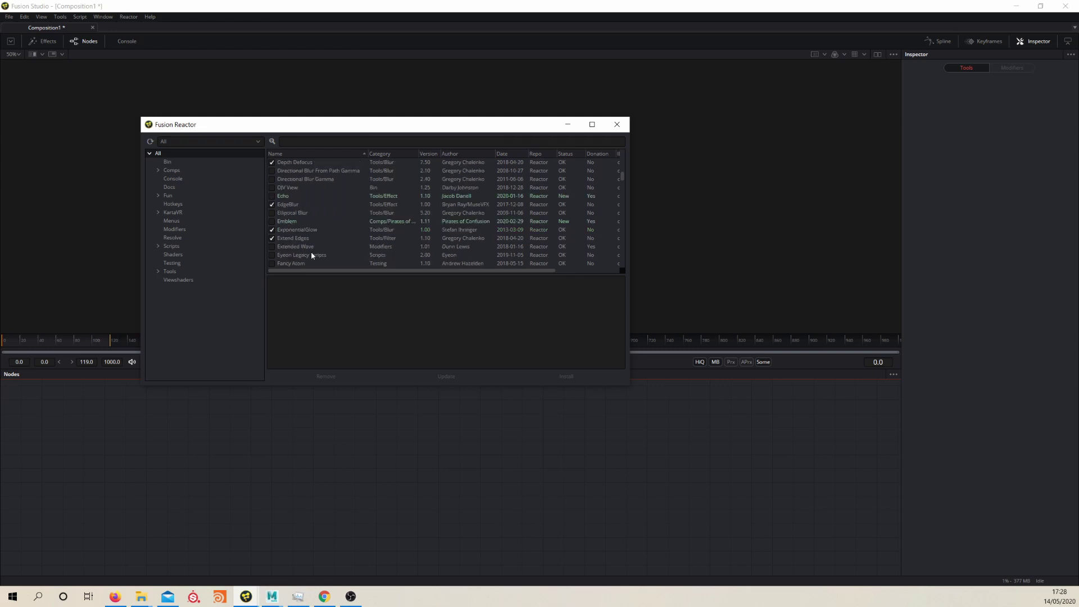
scroll(311, 239, "down", 5)
scroll(309, 235, "down", 8)
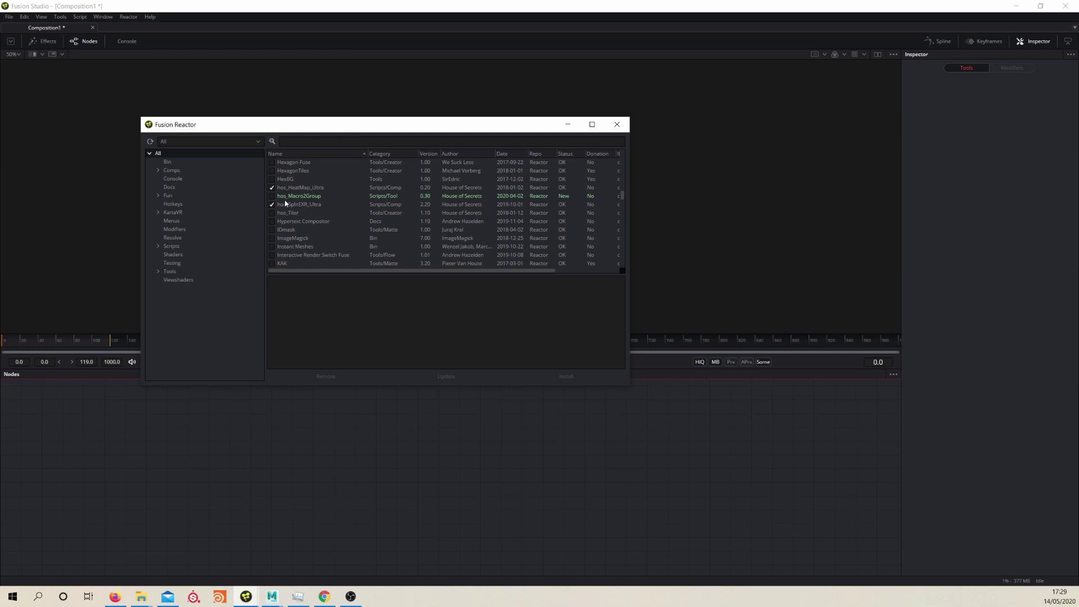
scroll(304, 212, "down", 10)
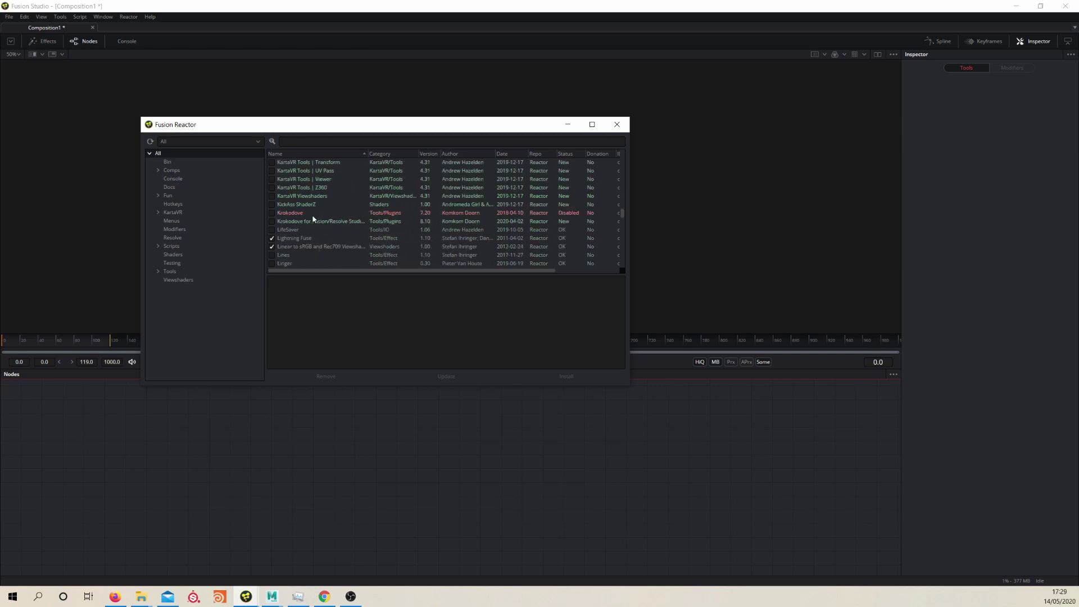
scroll(313, 219, "down", 15)
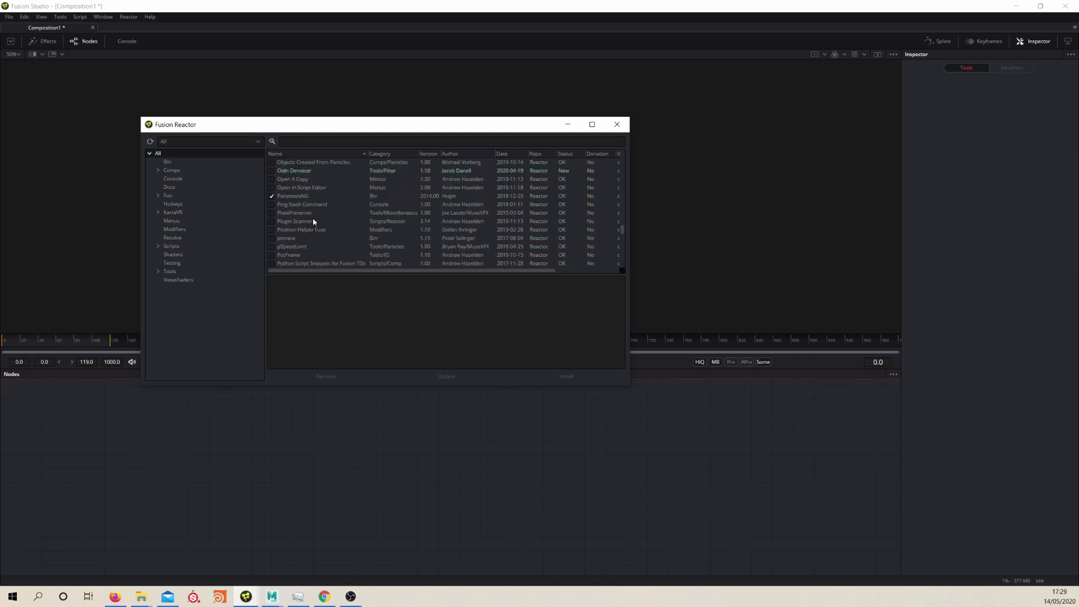
scroll(313, 221, "down", 10)
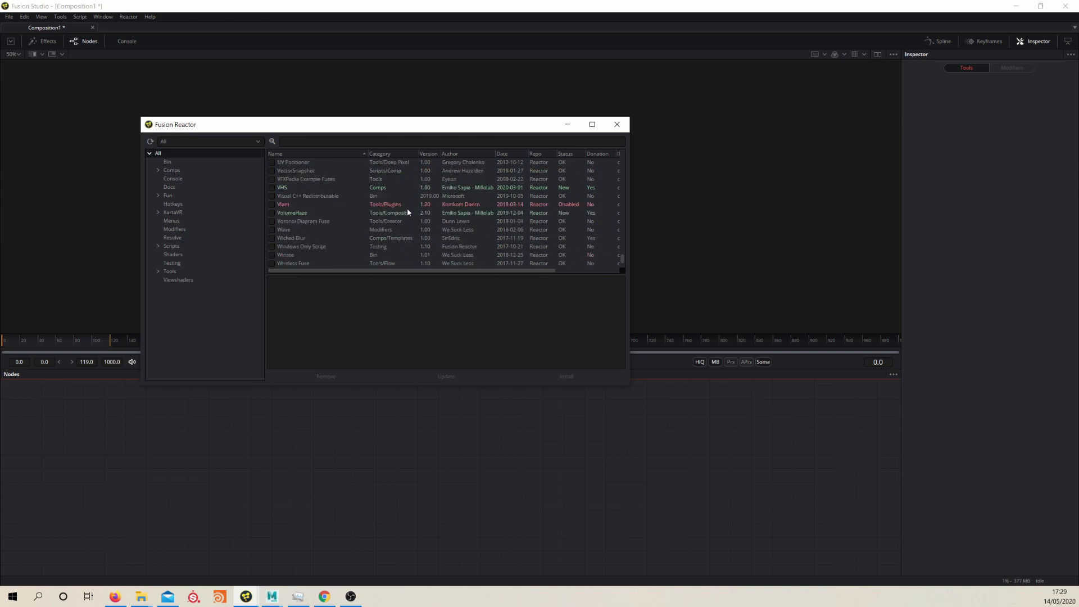
scroll(333, 233, "down", 3)
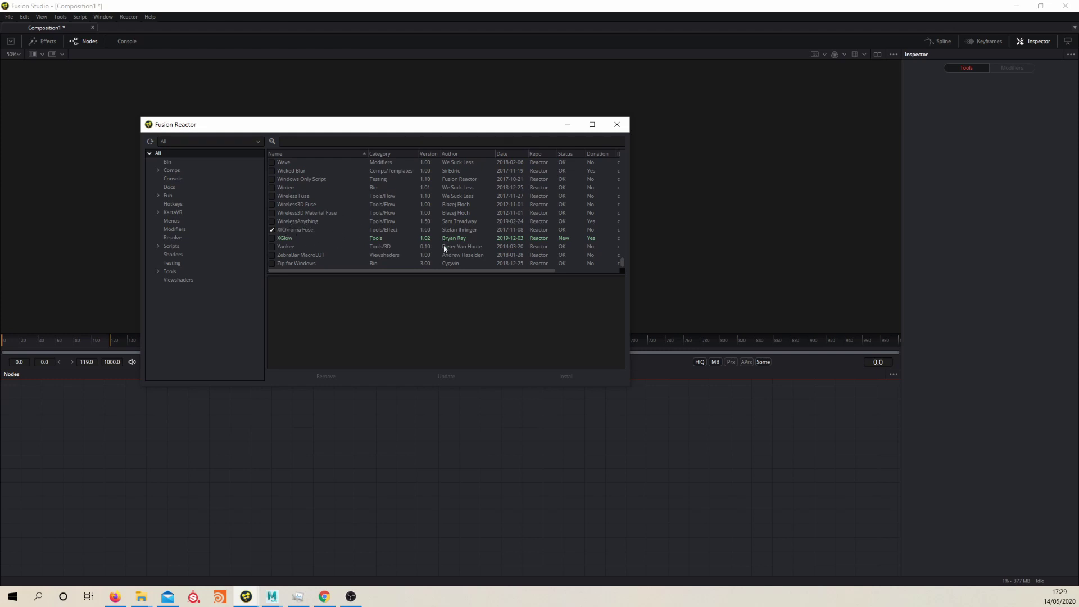
left_click(617, 124)
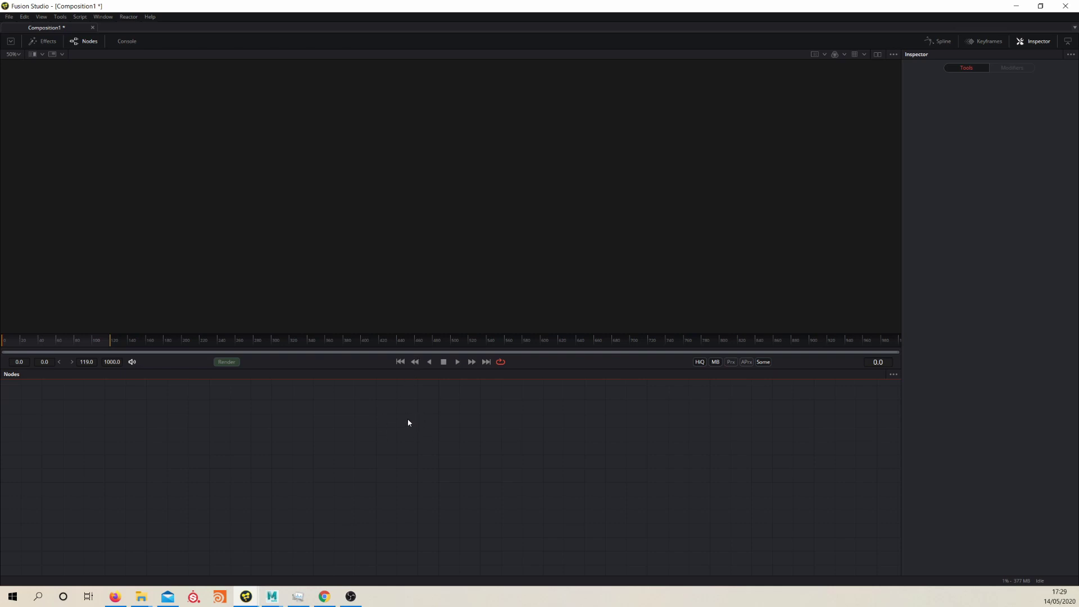
- Add a Loader node through the tool search
key("shift+space")
type("chan")
key("BackSpace")
key("BackSpace")
key("BackSpace")
key("BackSpace")
type("loader")
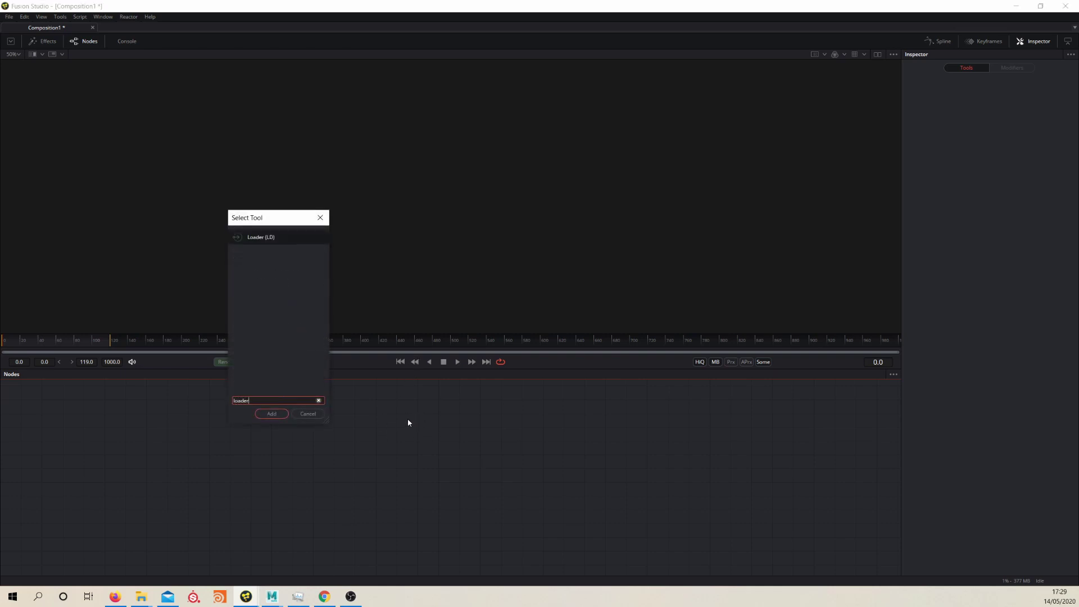
key("Return")
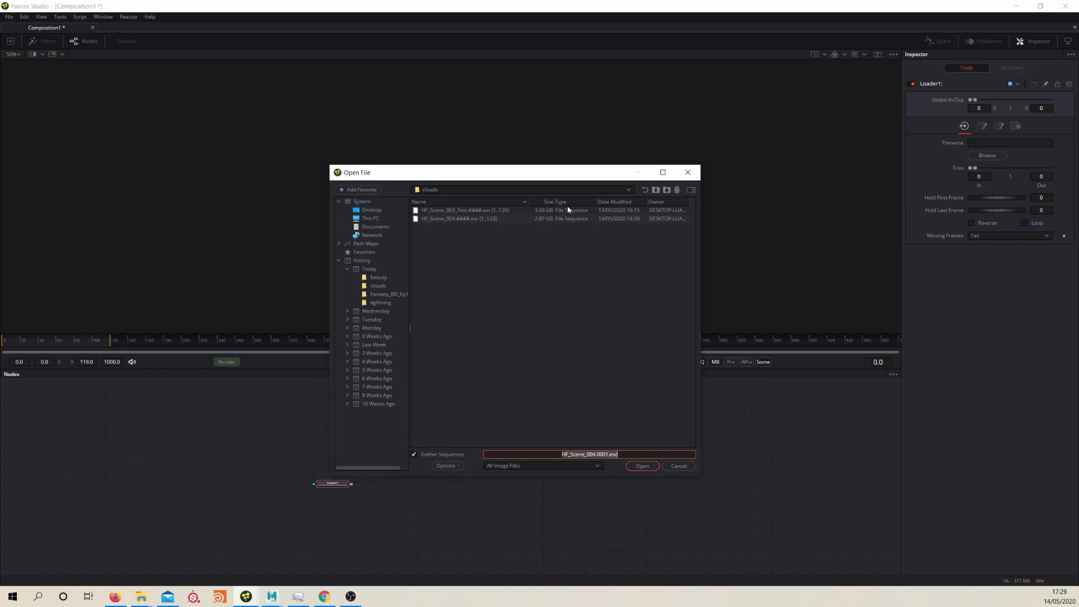
- Load HF_Scene_004.####.exr from images > beauty and reposition the Loader node
left_click(655, 190)
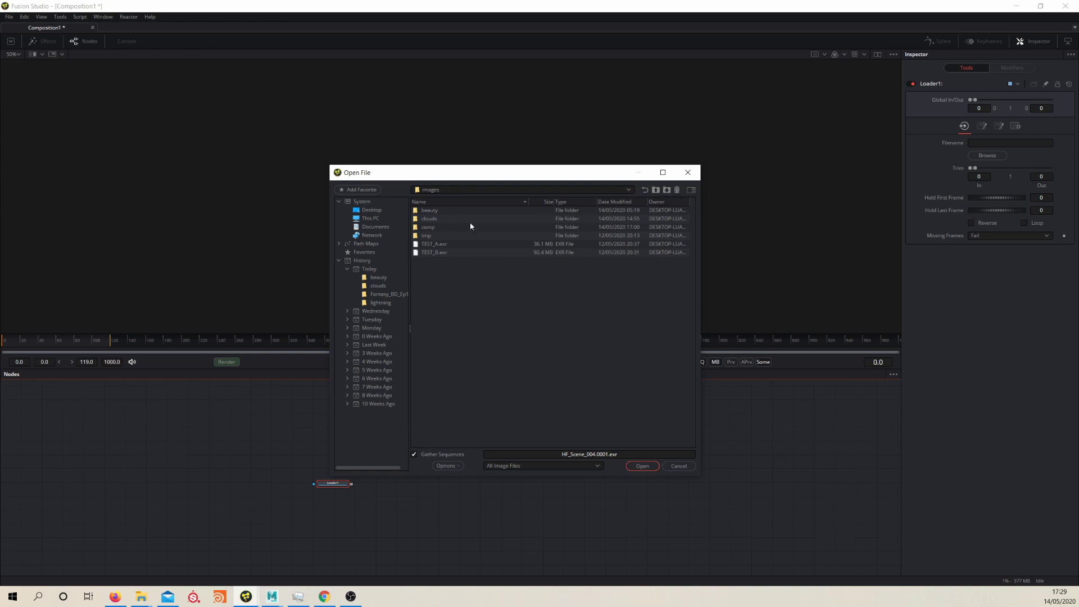
left_click(655, 190)
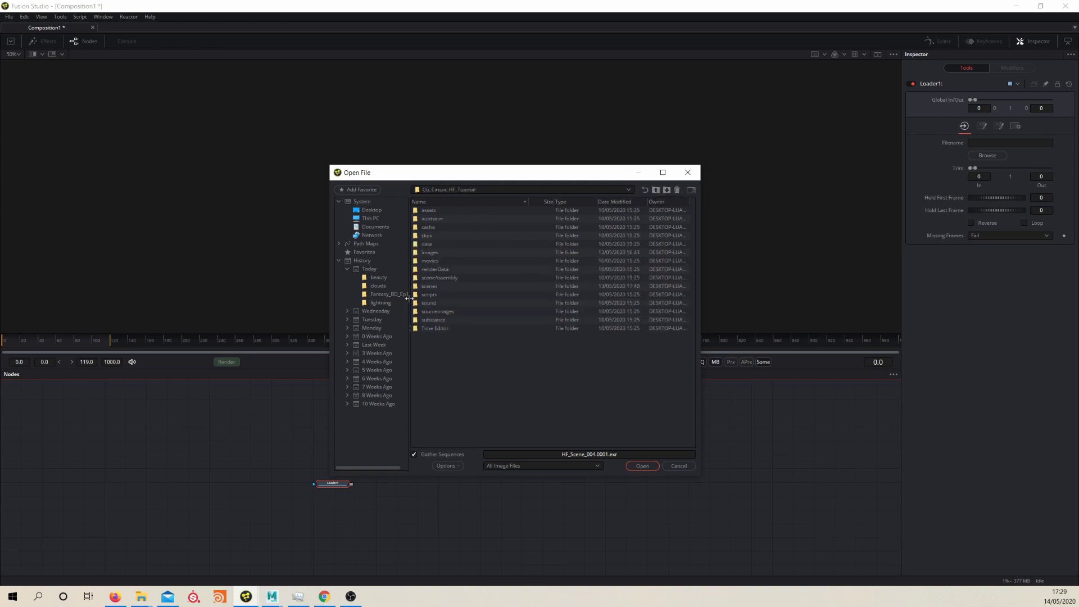
double_click(437, 253)
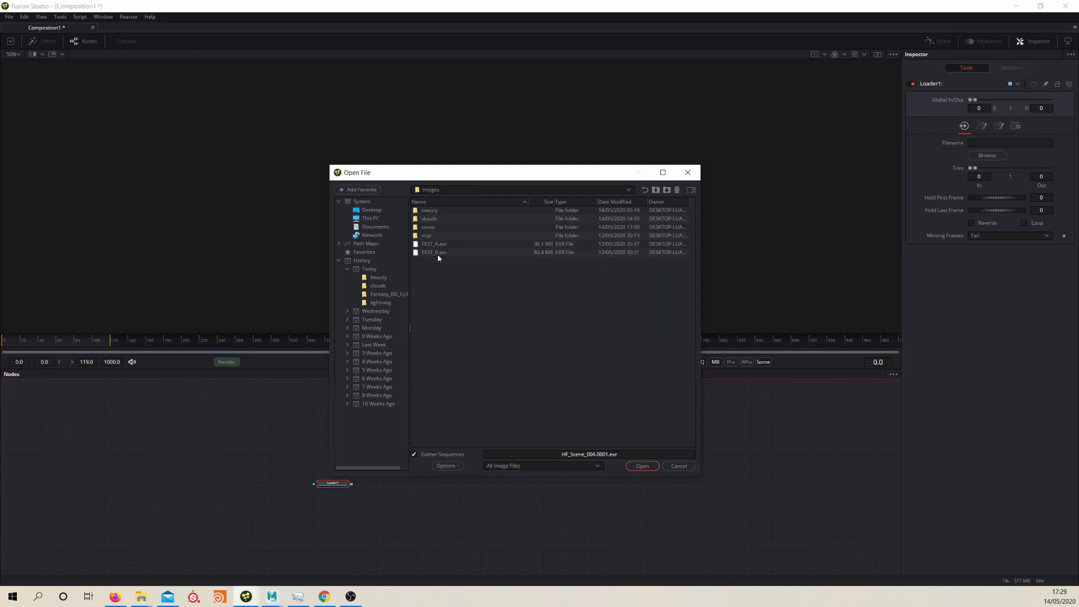
double_click(439, 211)
left_click(472, 218)
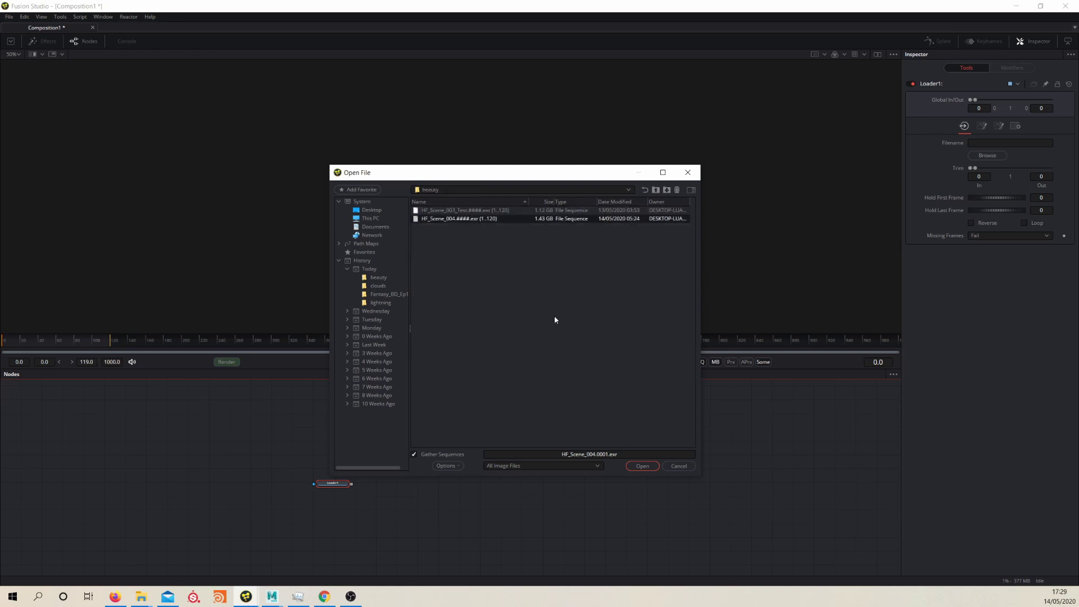
left_click(643, 466)
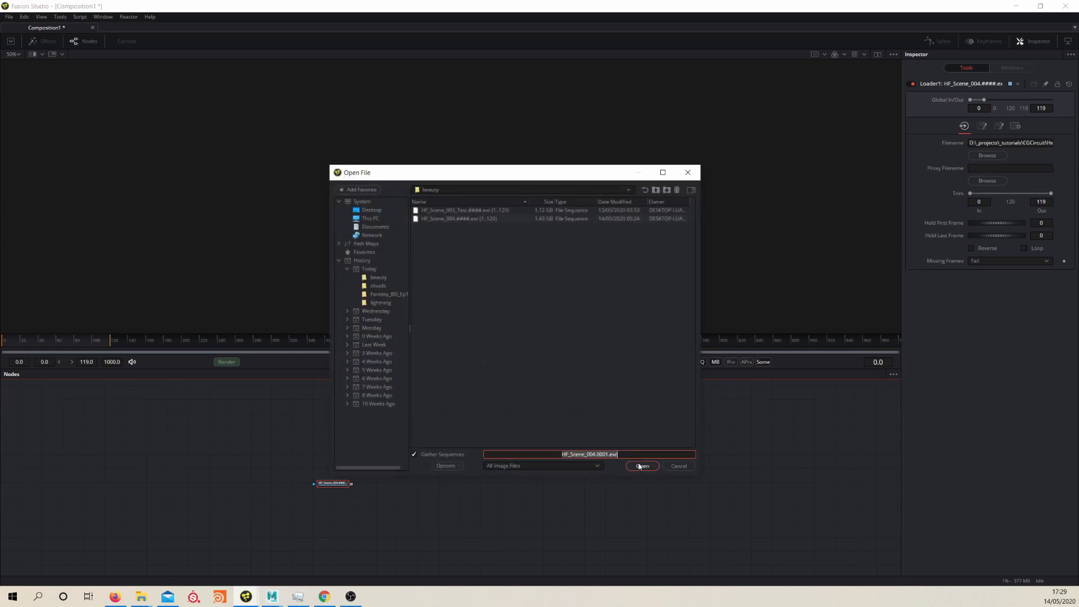
left_click_drag(337, 485, 404, 160)
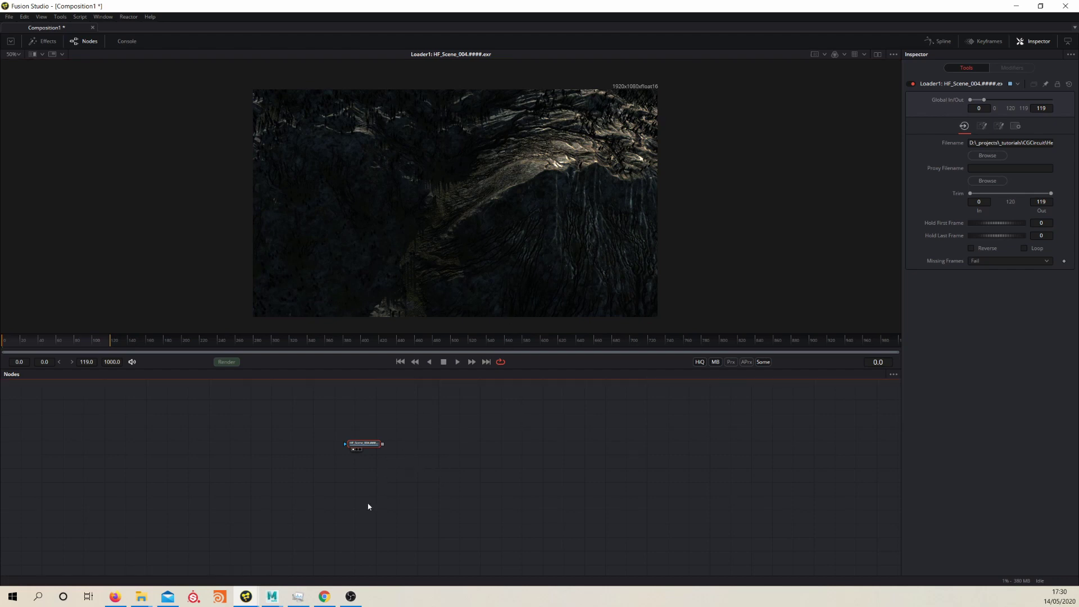
- Add a Gamut node fed by the Loader, placed beneath it, and view it
key("ctrl+space")
type("gam")
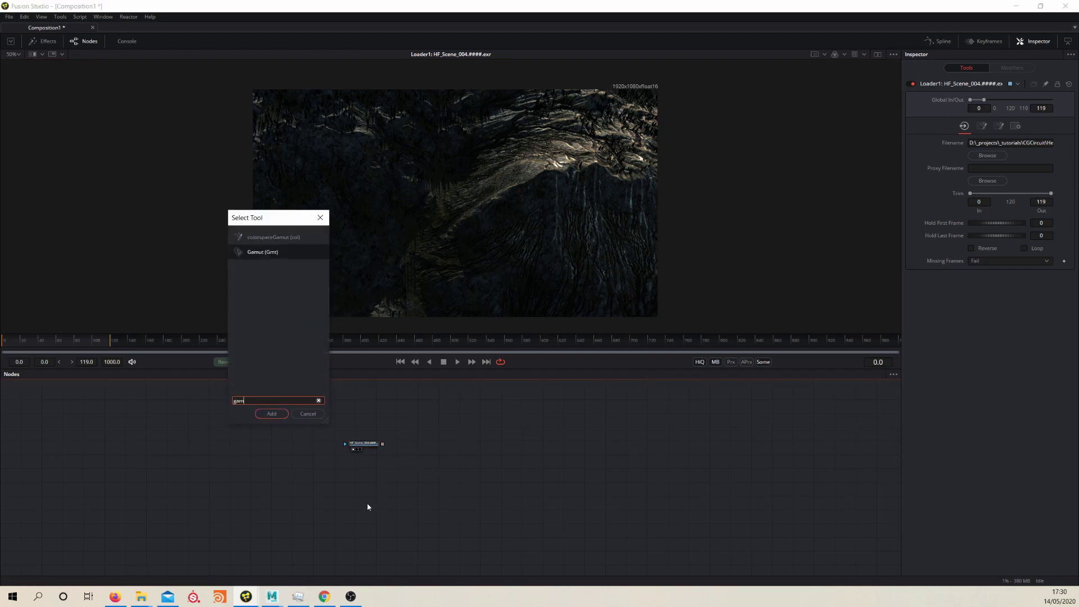
type("ut")
key("Return")
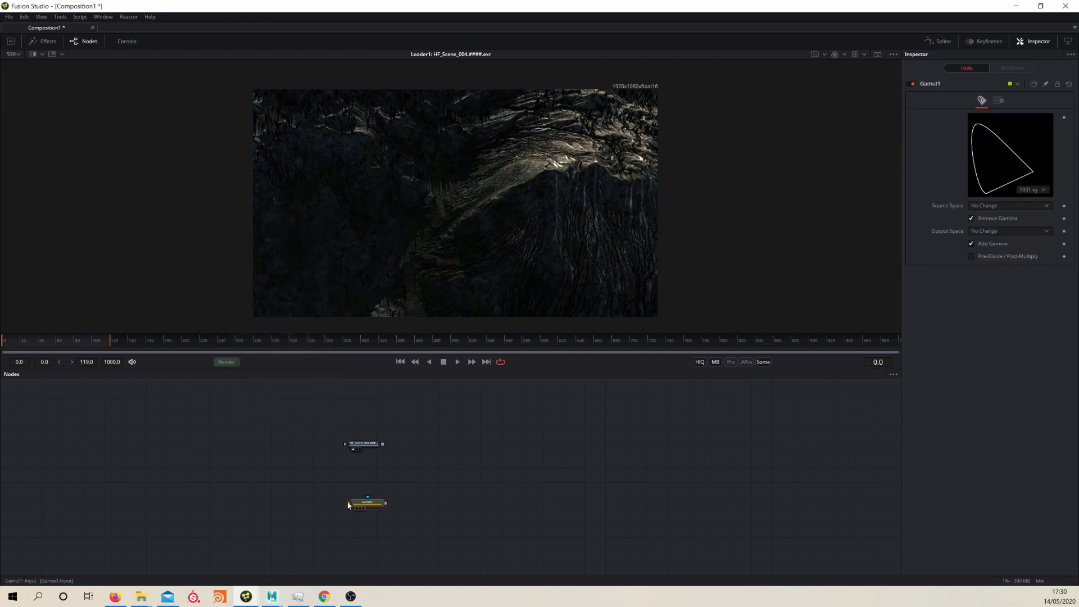
left_click_drag(348, 505, 373, 453)
left_click_drag(377, 504, 371, 492)
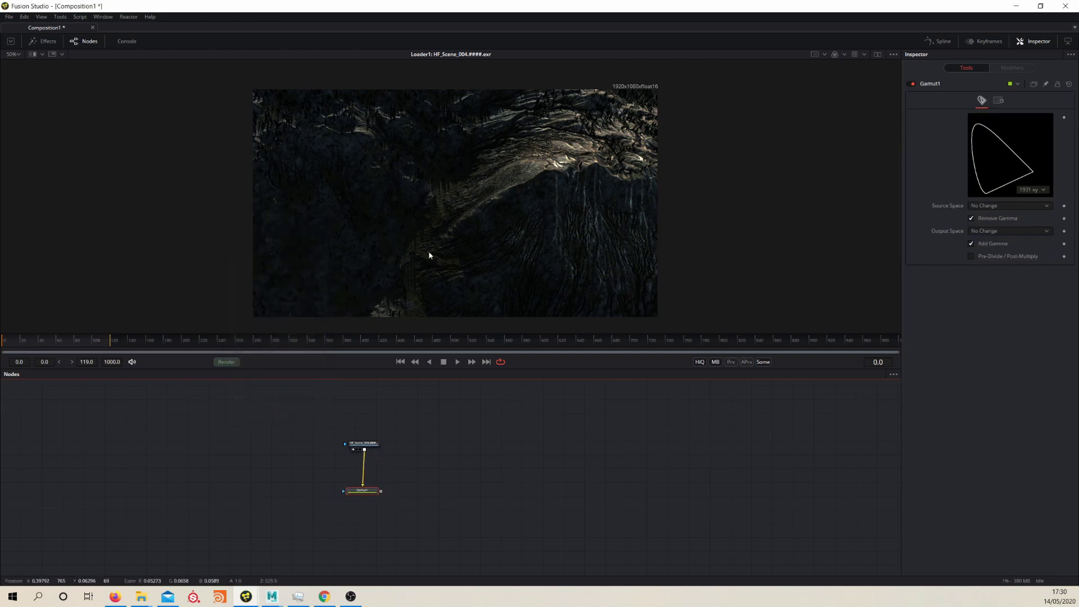
key("1")
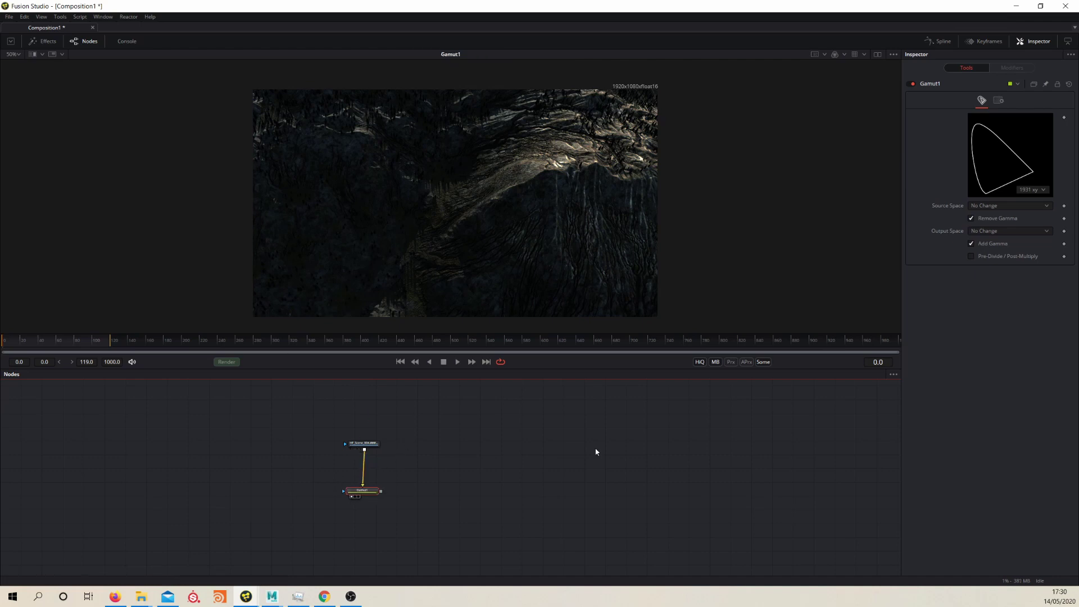
- Set Gamut1's output colour space to sRGB and nudge the node into place
left_click(1034, 231)
scroll(995, 316, "down", 5)
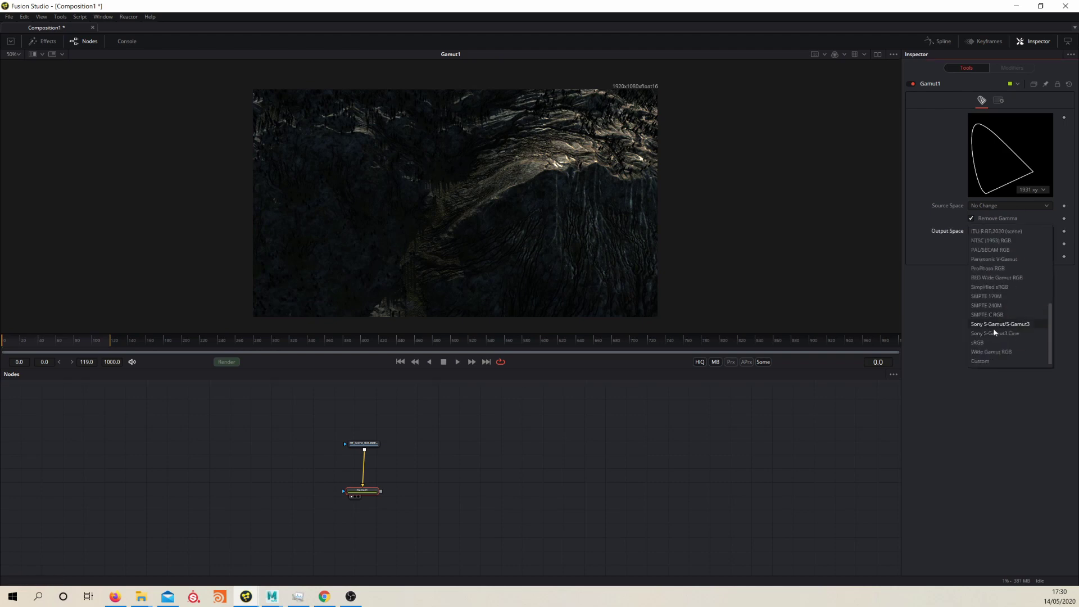
left_click(979, 342)
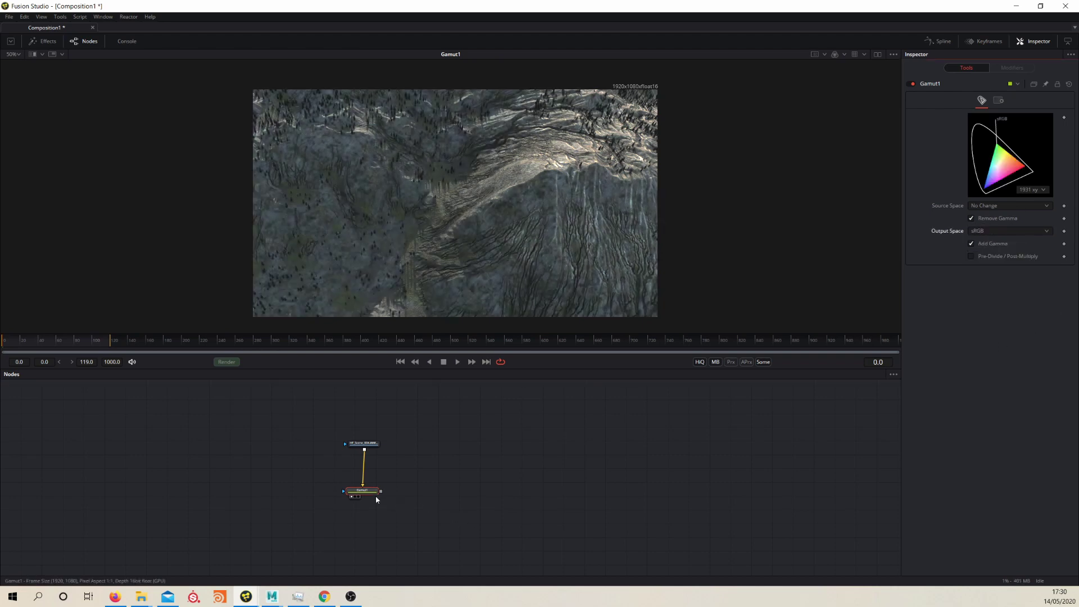
left_click_drag(374, 495, 375, 485)
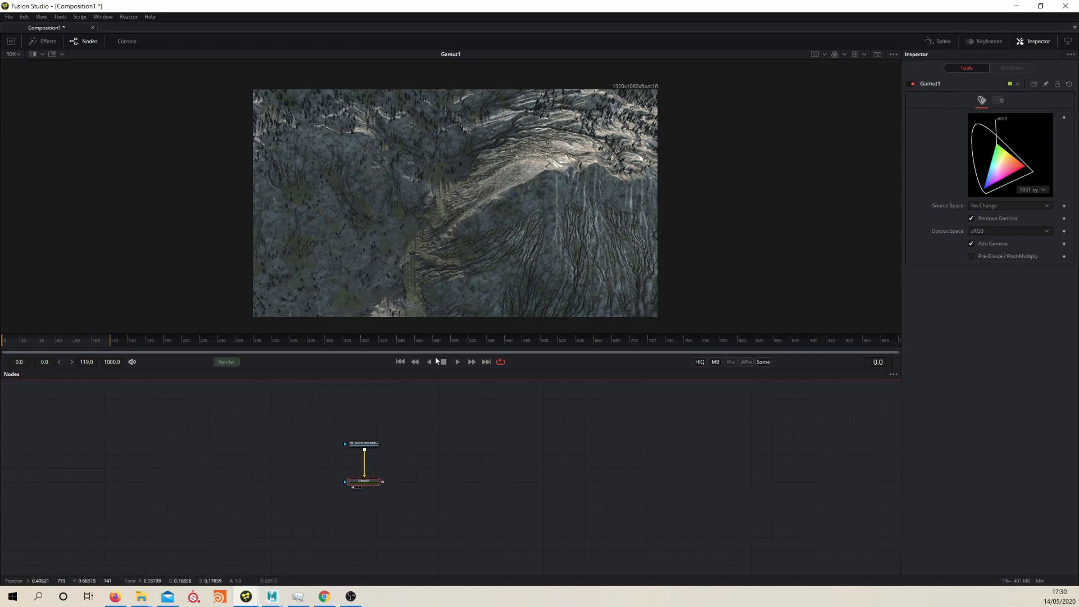
left_click_drag(372, 483, 372, 490)
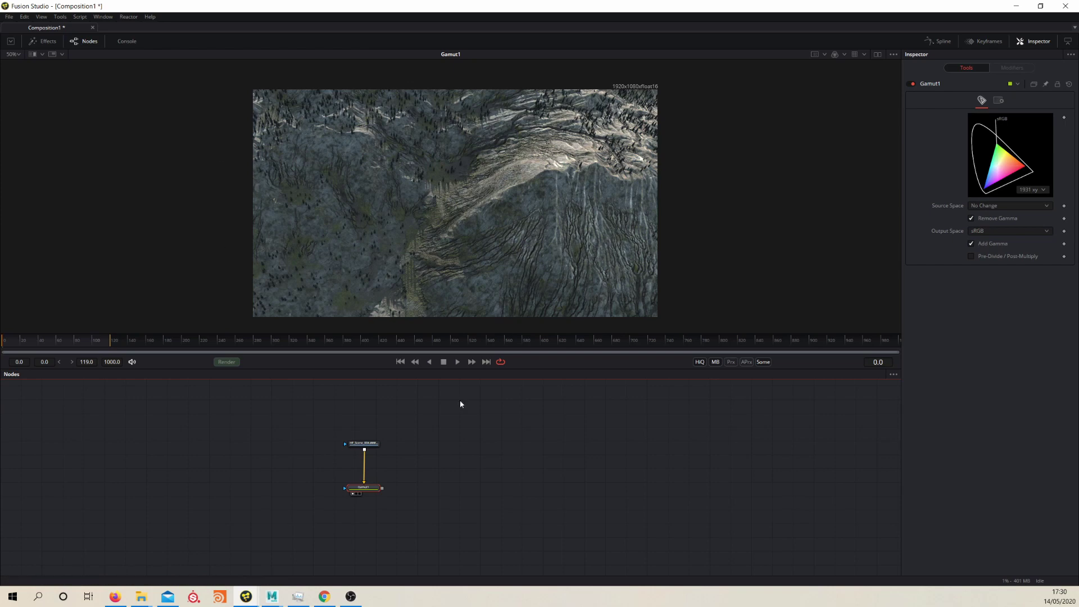
- Insert an Alpha Divide node between the Loader and Gamut1, then tidy the layout
key("ctrl+space")
type("alph")
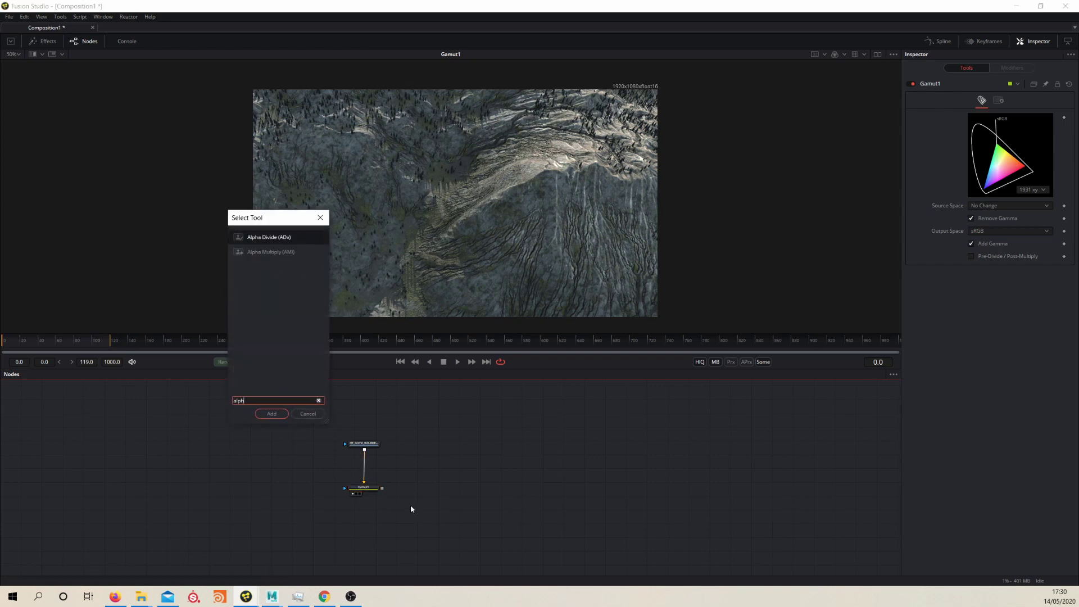
key("Return")
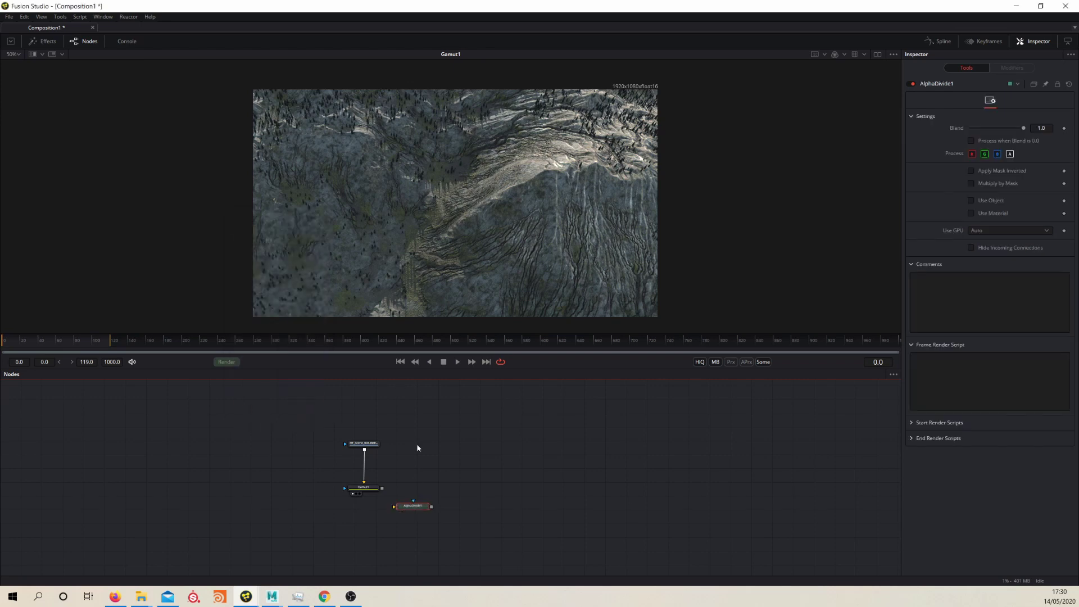
left_click_drag(426, 510, 370, 497)
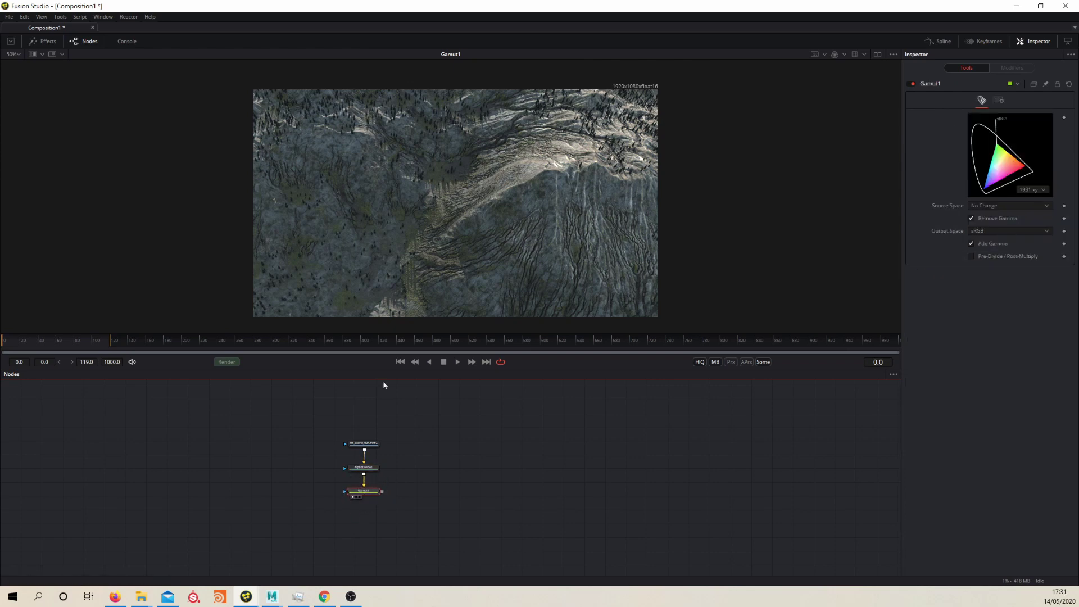
left_click_drag(415, 150, 358, 217)
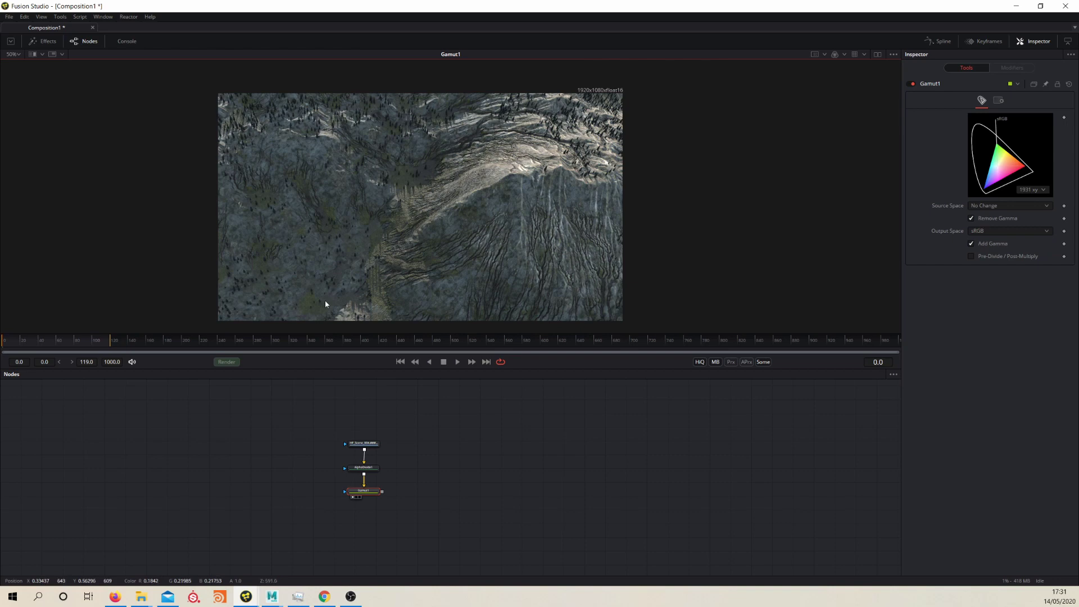
left_click_drag(374, 494, 374, 489)
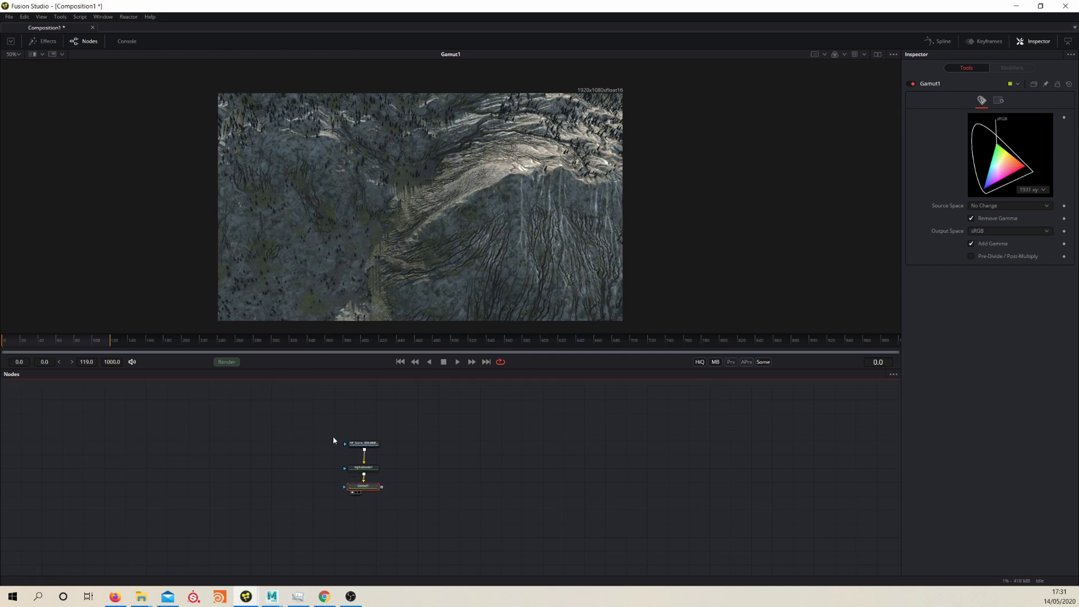
left_click_drag(364, 487, 363, 488)
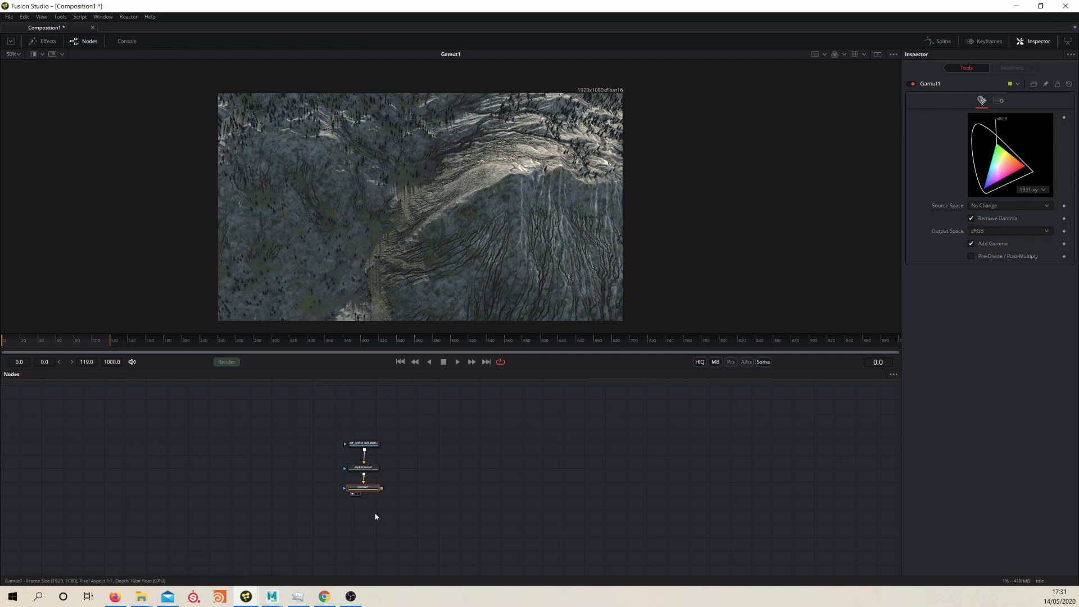
- Add AlphaMultiply1 below Gamut1, view its output, and arrange it in the graph
key("shift+space")
type("alp")
key("Down")
key("Return")
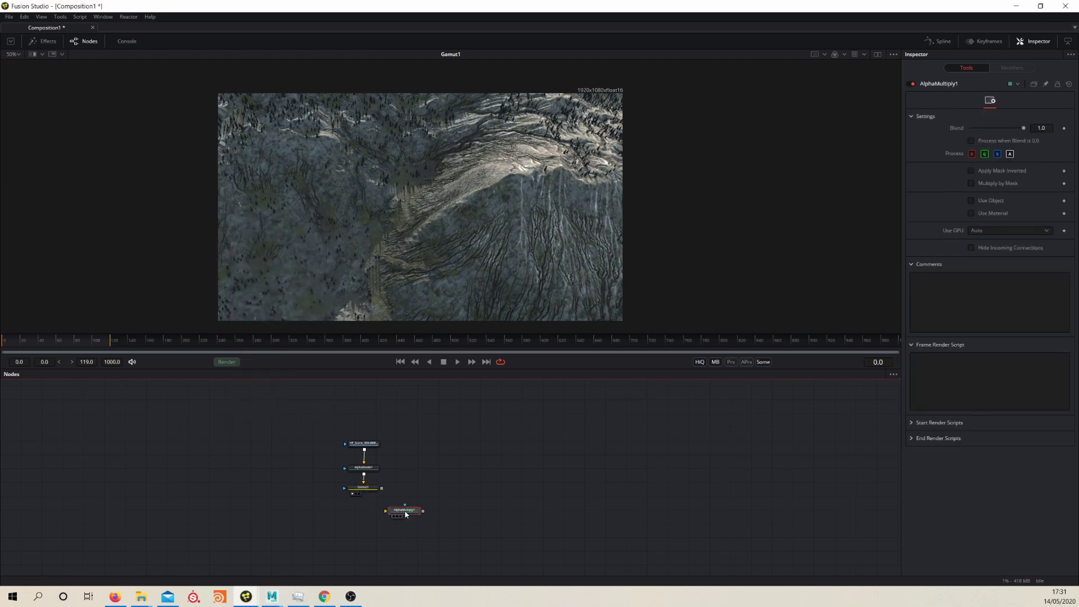
left_click_drag(406, 514, 359, 513)
key("1")
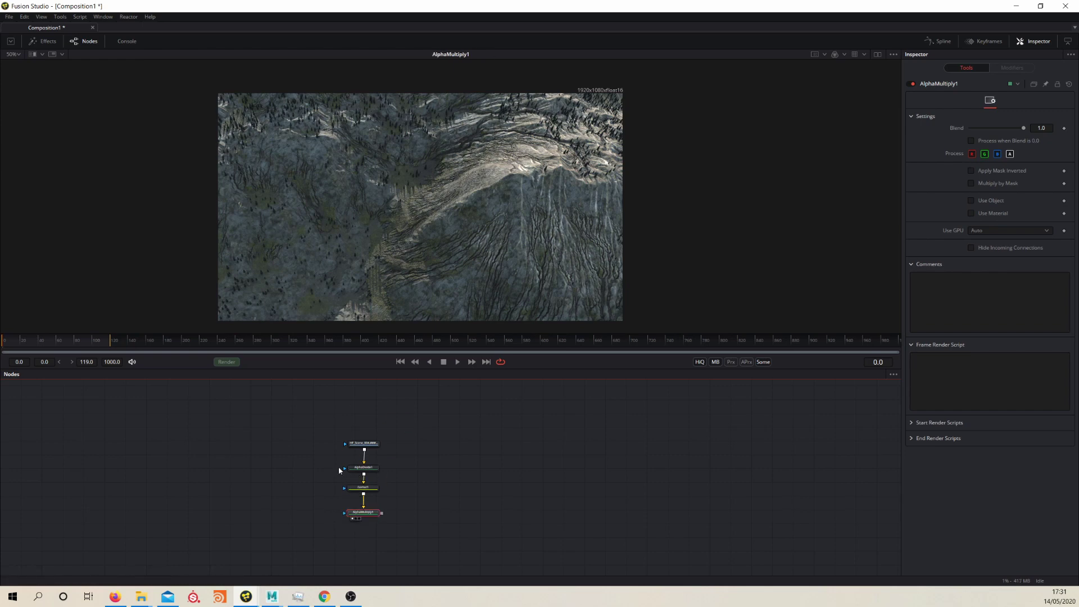
left_click_drag(415, 458, 424, 392)
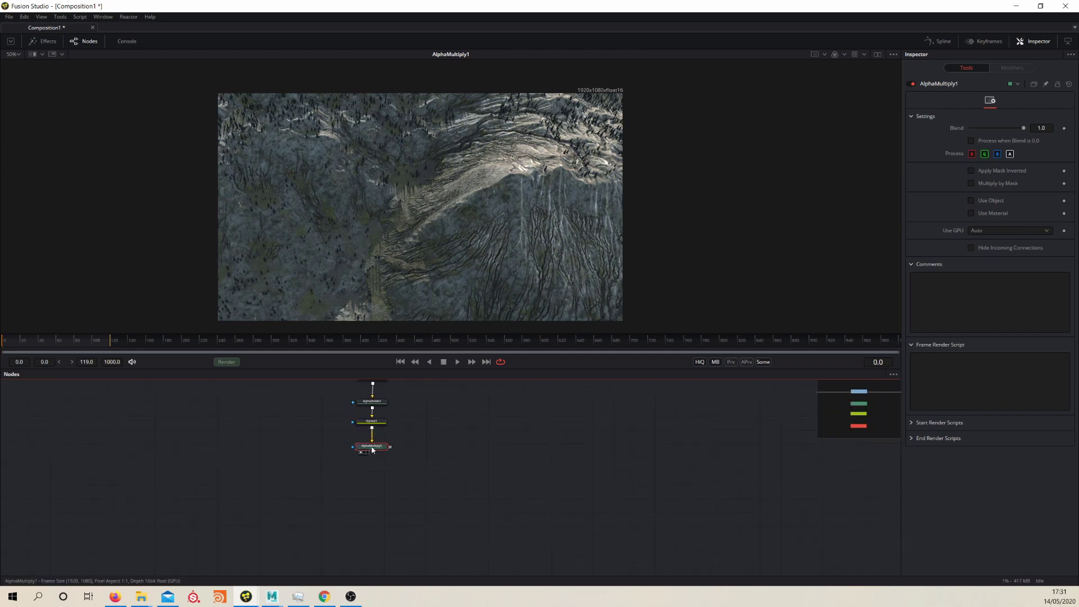
left_click_drag(373, 450, 370, 508)
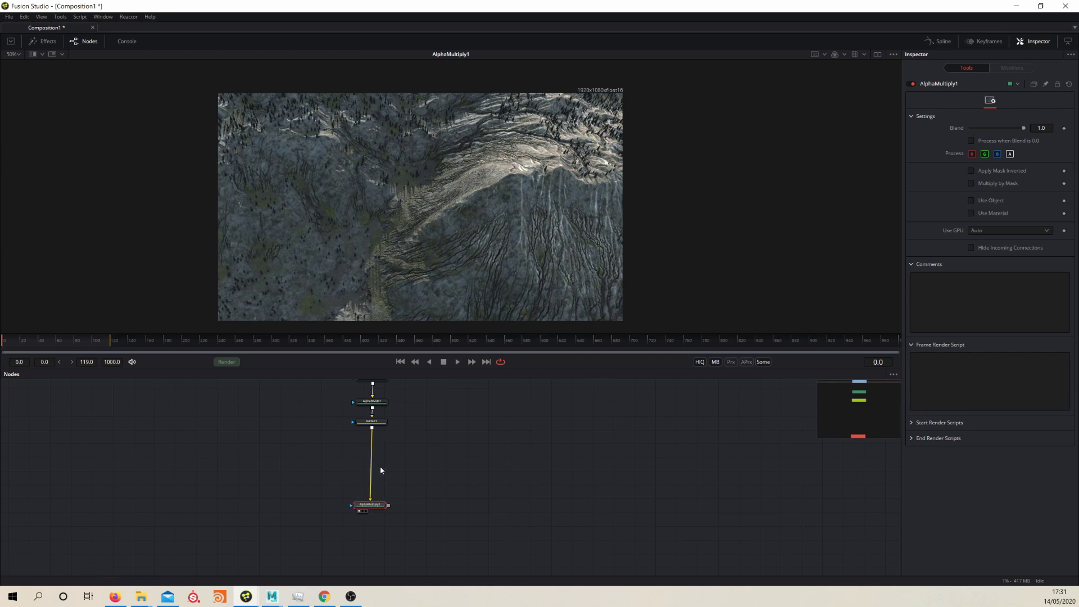
left_click_drag(383, 460, 395, 500)
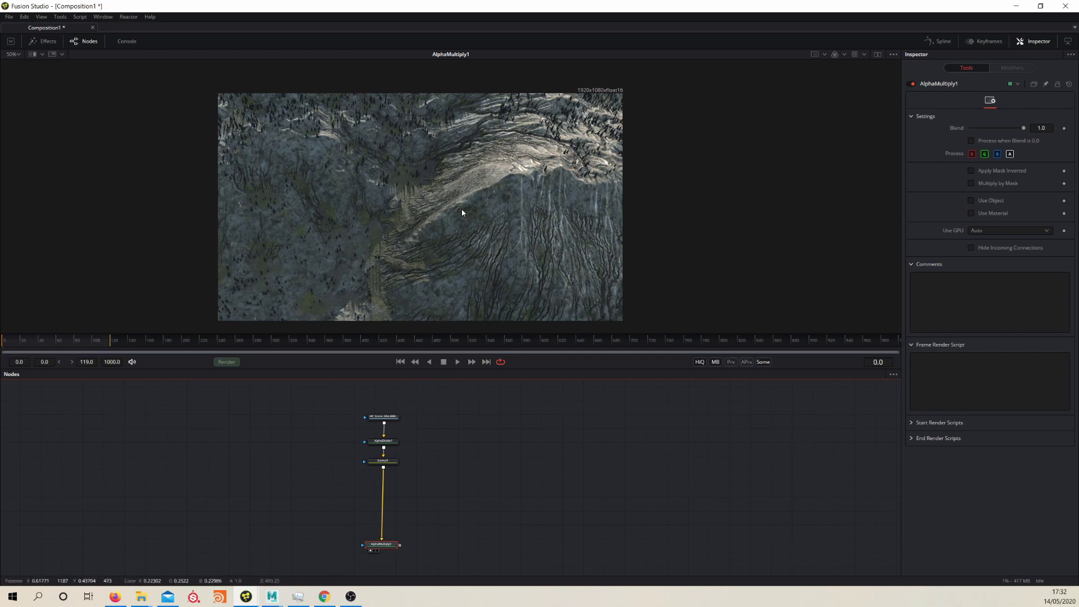
- Select Loader1 and expand its Format tab channel list to check the Z channel
left_click(392, 419)
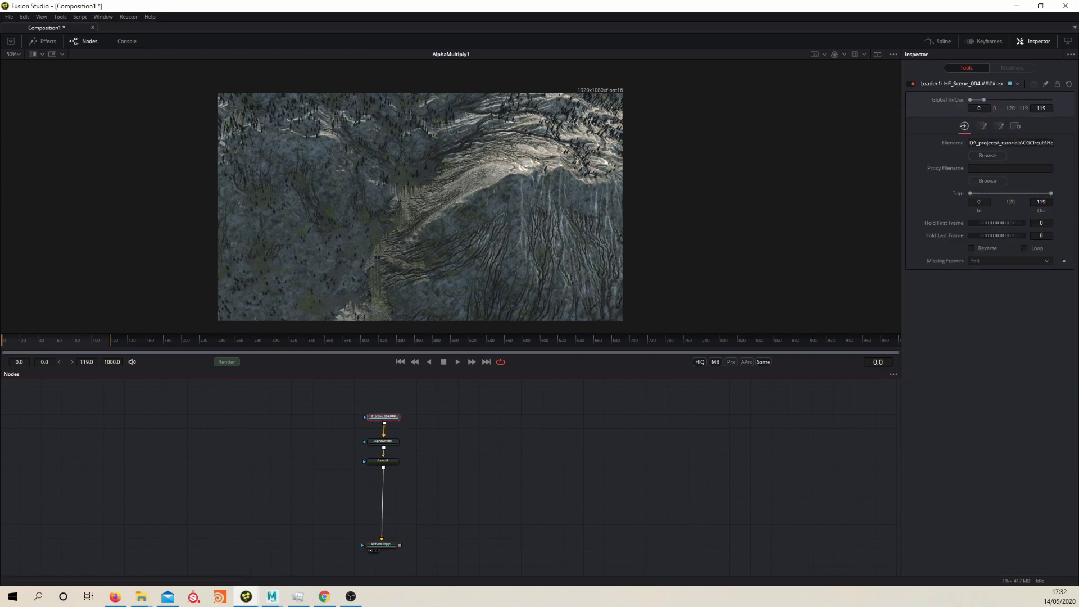
left_click(1000, 127)
left_click(913, 159)
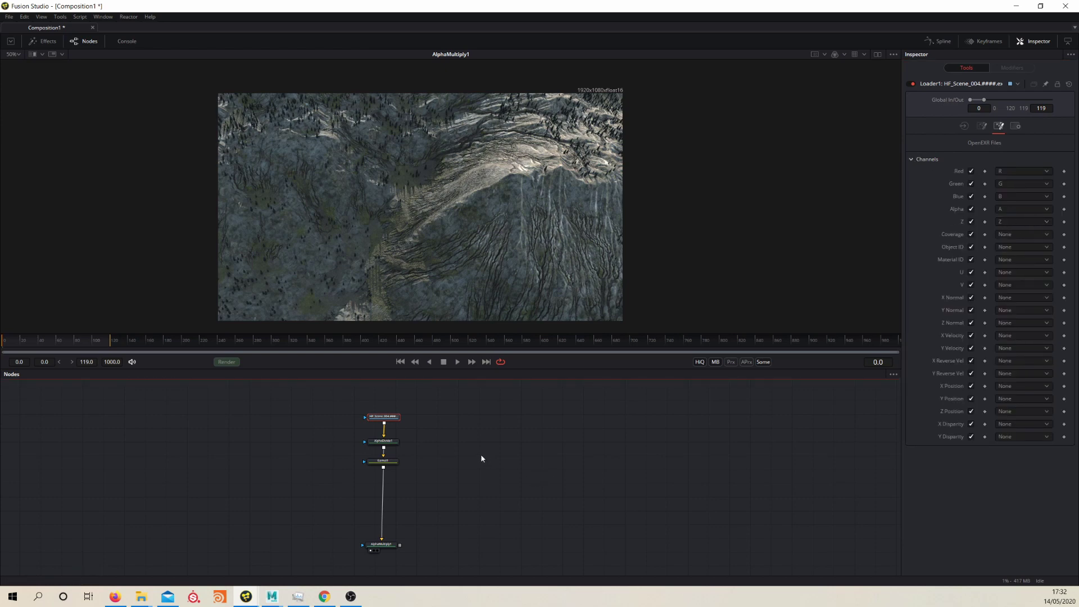
key("shift+space")
- Add LumaKeyer1 on a separate branch fed by Loader1 and view its matte
type("luma")
key("Return")
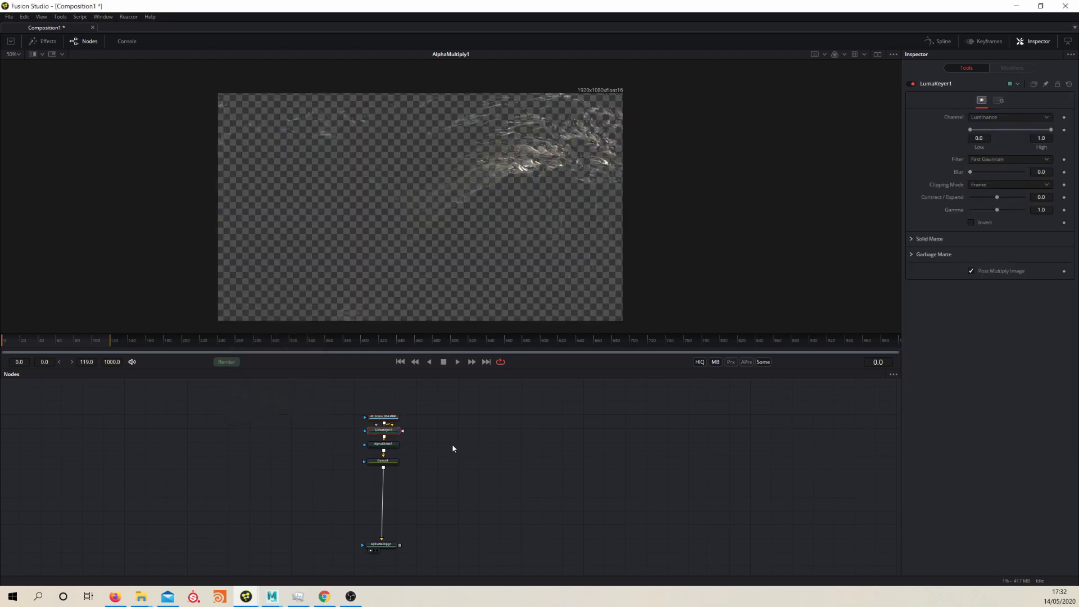
left_click_drag(391, 431, 434, 434)
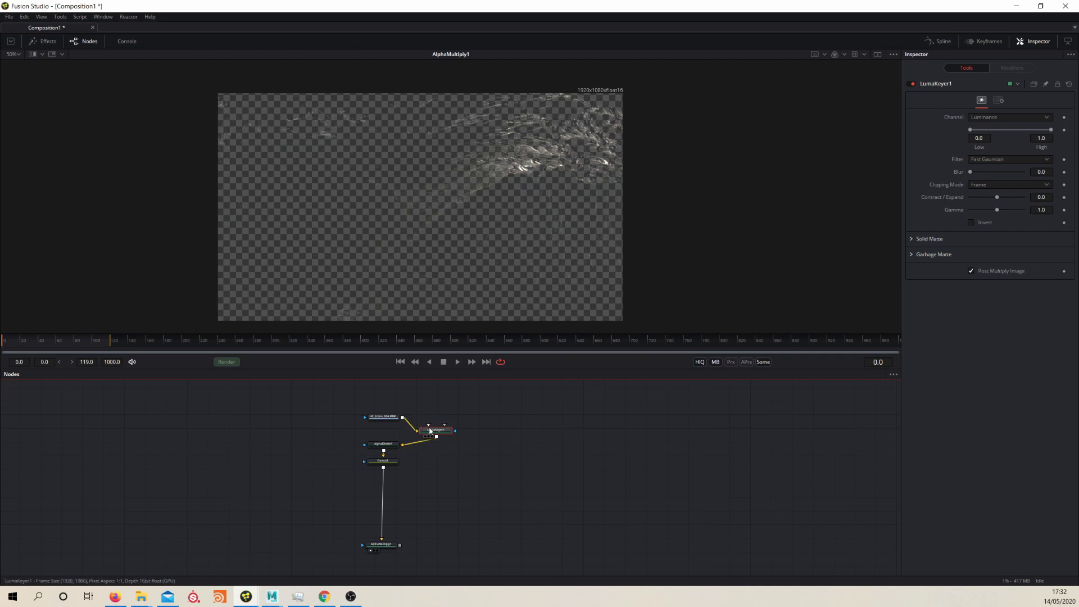
left_click_drag(439, 437, 483, 440)
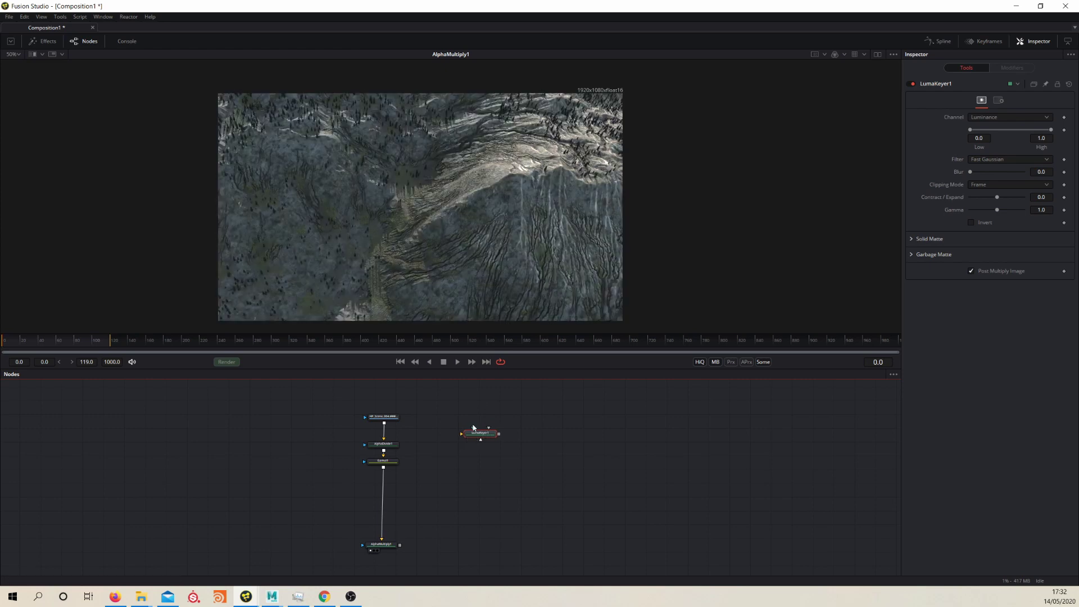
scroll(432, 441, "up", 5)
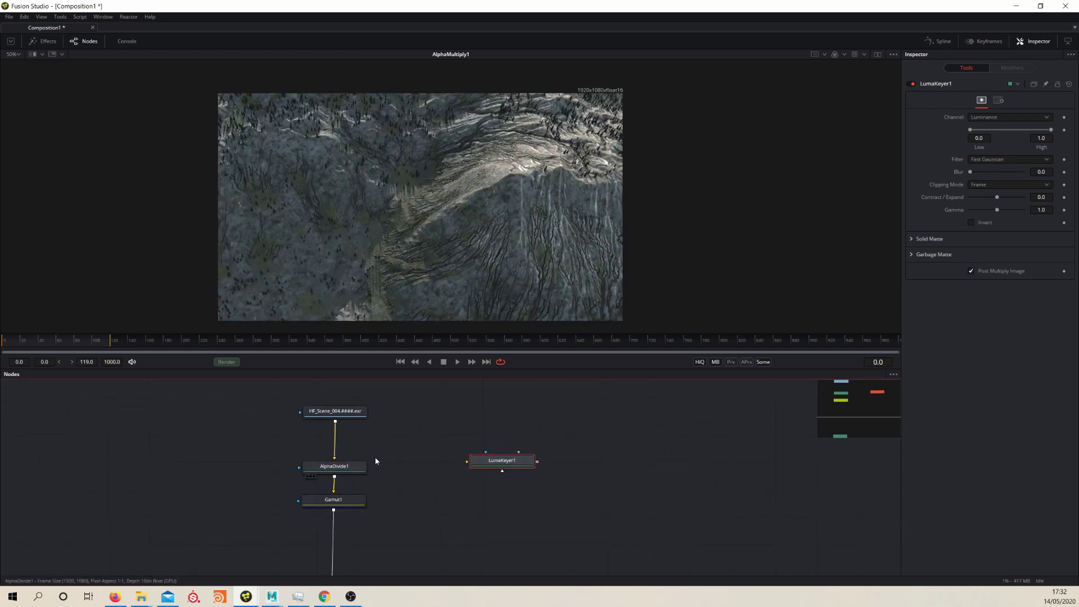
left_click_drag(466, 464, 337, 426)
left_click_drag(527, 469, 490, 463)
key("1")
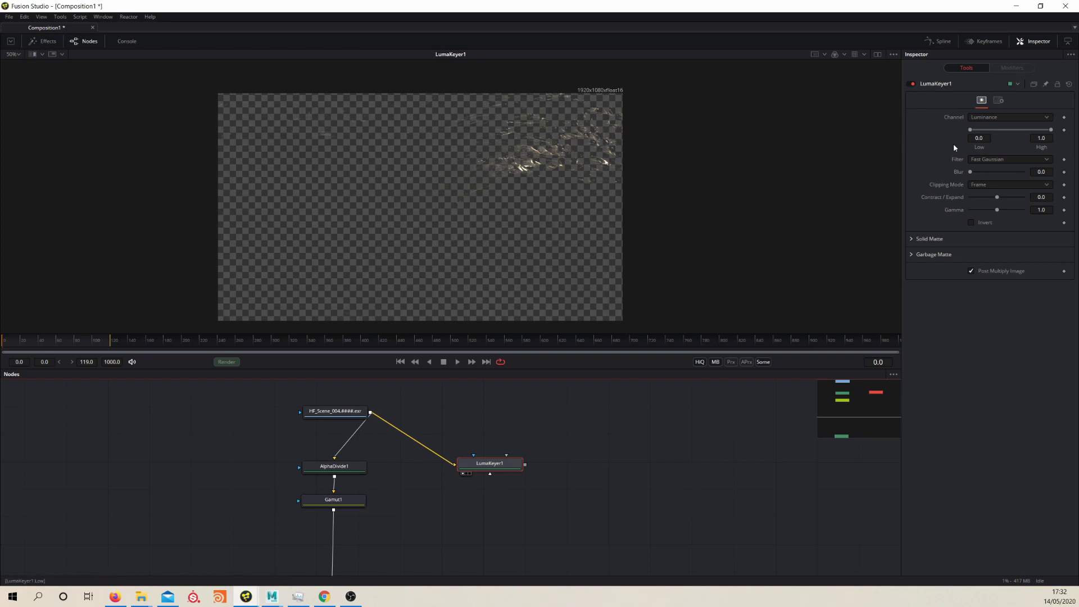
- Key LumaKeyer1 on Depth, sampling near plane 689.5 and far plane 488.75 from the viewer
left_click(1005, 118)
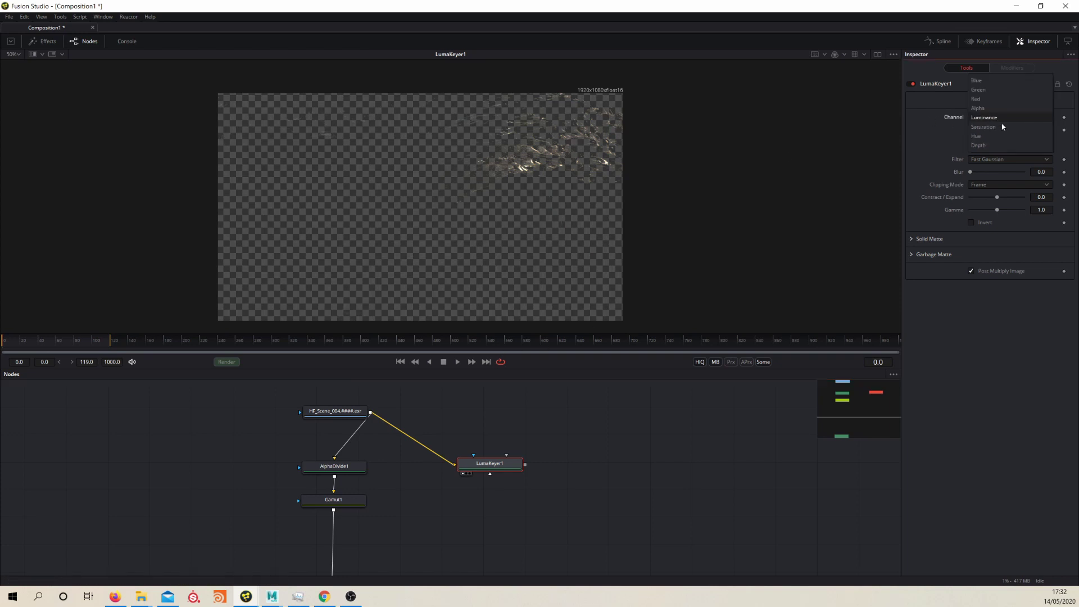
left_click(990, 146)
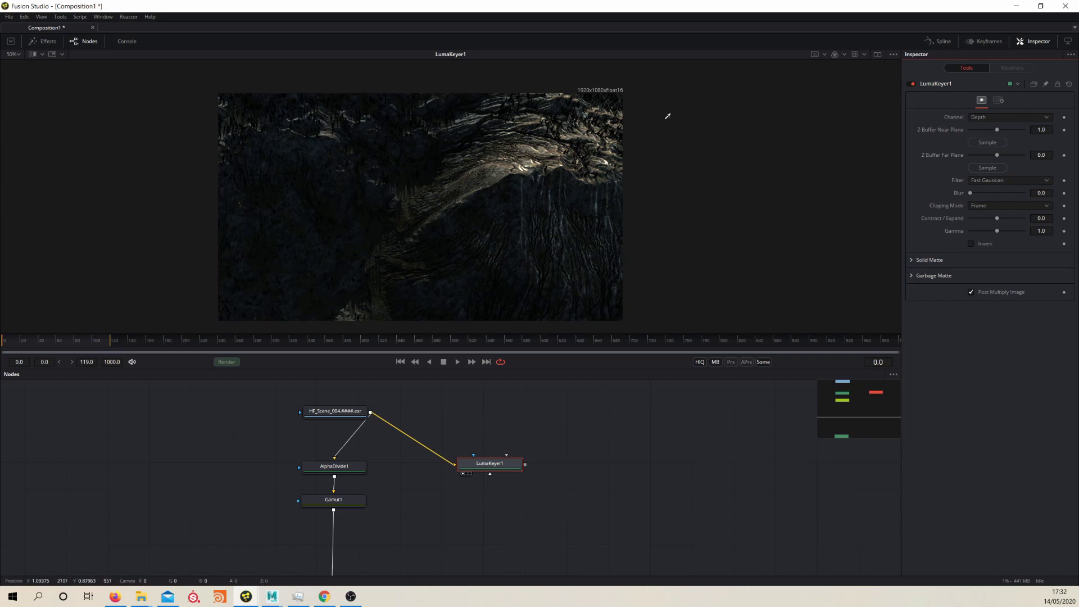
left_click_drag(615, 118, 622, 91)
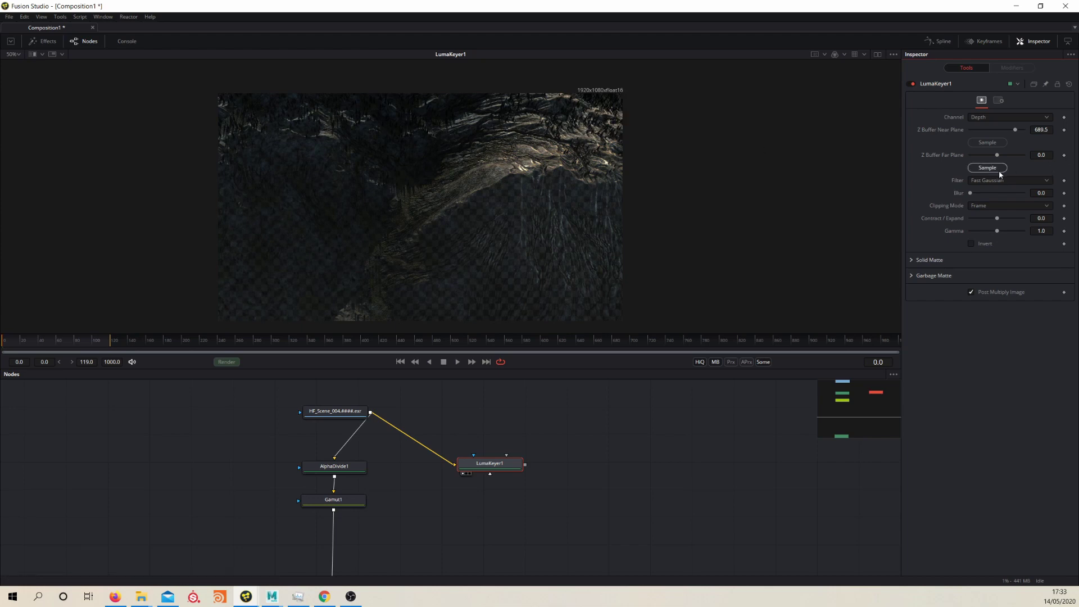
left_click_drag(1002, 171, 415, 143)
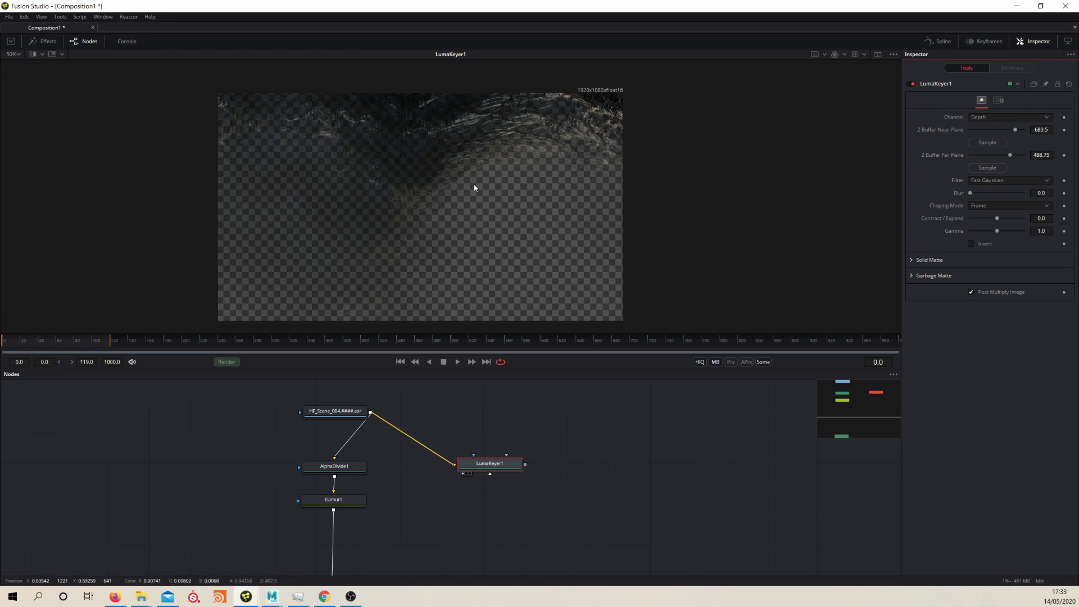
left_click_drag(533, 484, 575, 468)
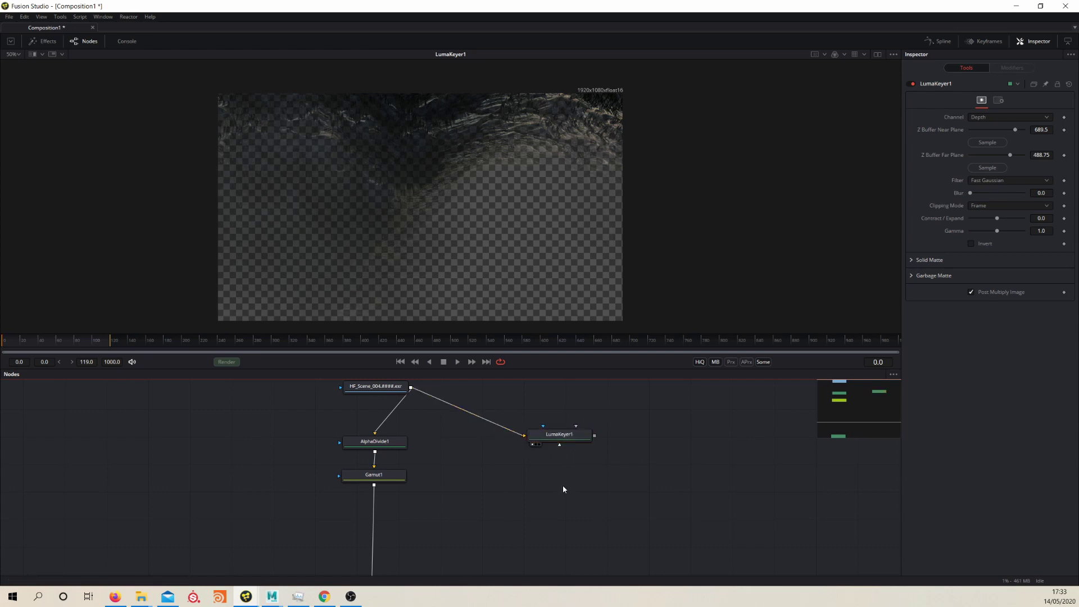
- Add a Channel Booleans node below LumaKeyer1 and view its output
key("shift+space")
type("luma")
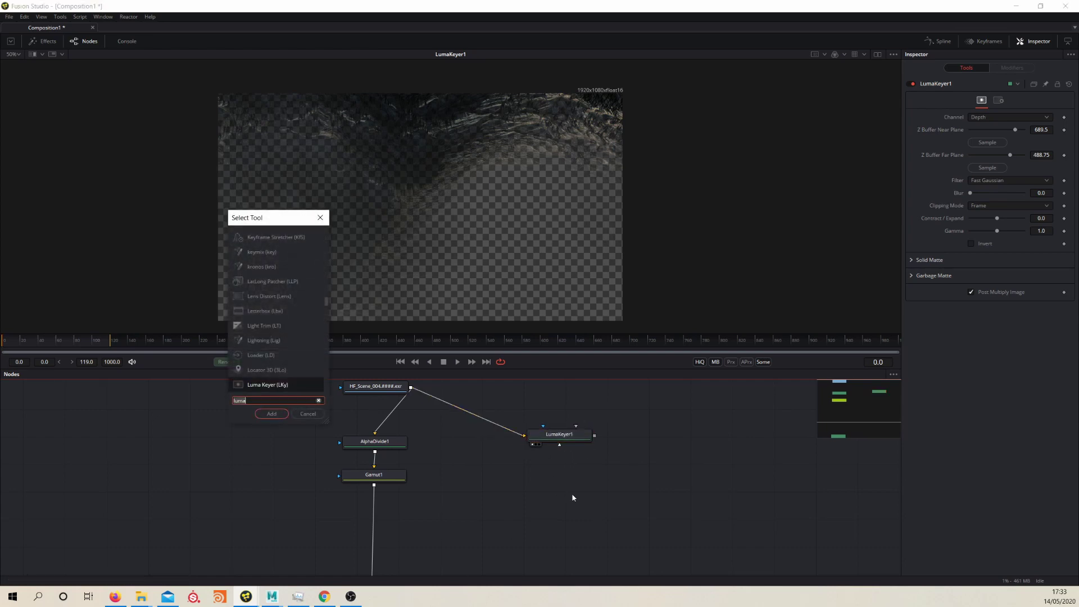
key("BackSpace")
key("BackSpace")
key("BackSpace")
key("BackSpace")
type("chann")
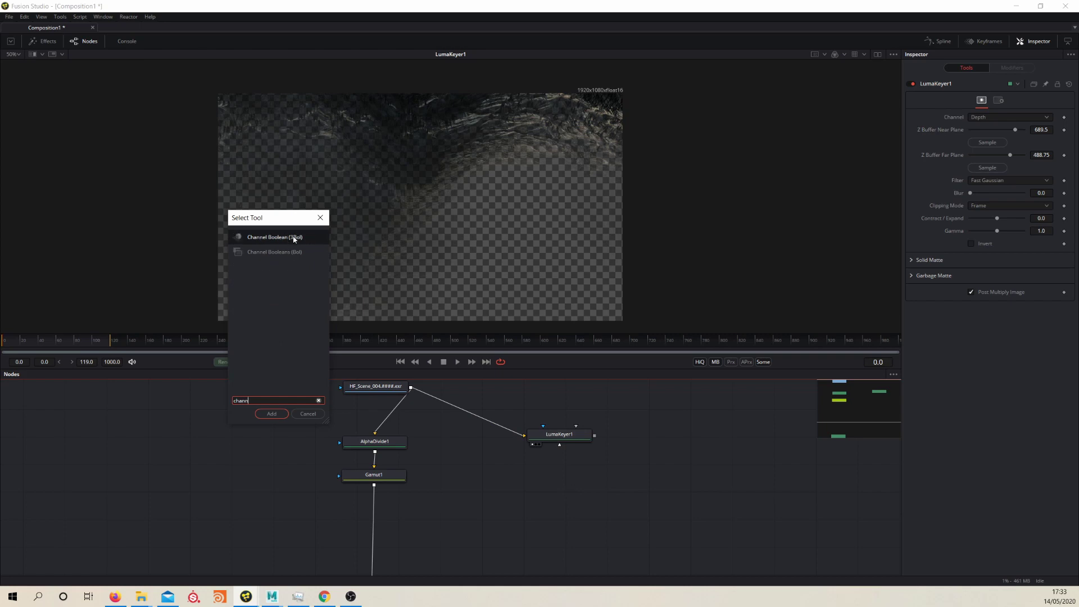
left_click(266, 253)
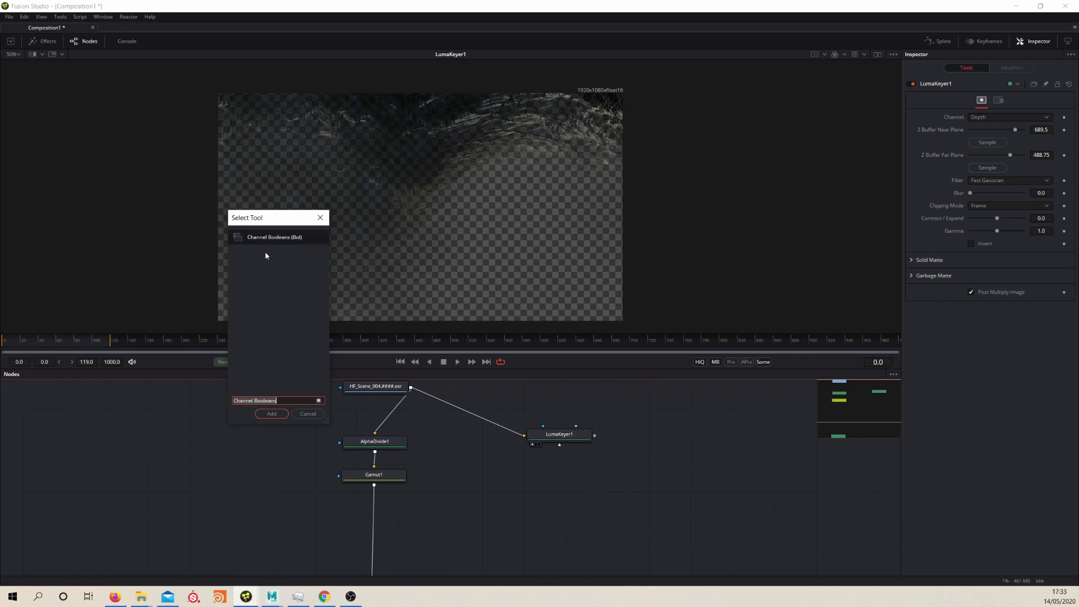
left_click(271, 413)
left_click_drag(273, 398, 596, 438)
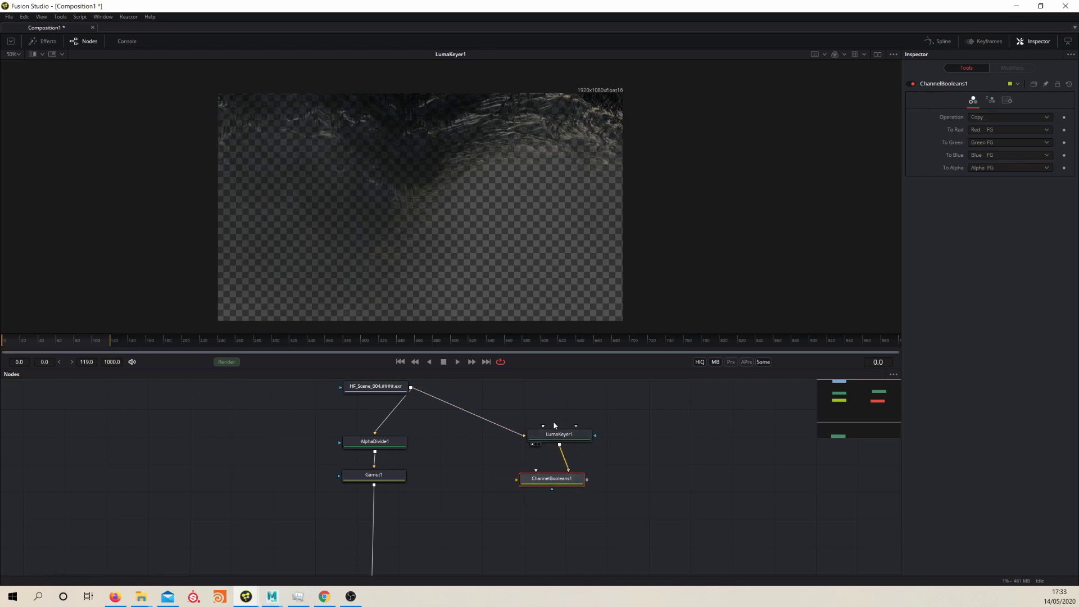
left_click_drag(567, 483, 531, 200)
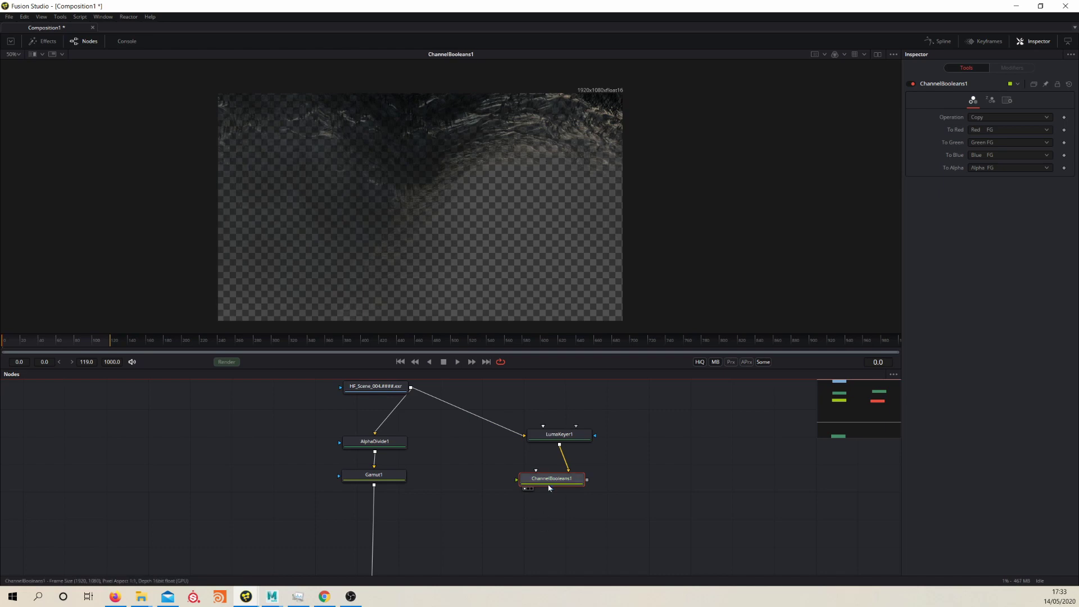
- Set ChannelBooleans1's To Red, To Green and To Blue to Alpha FG
left_click(989, 131)
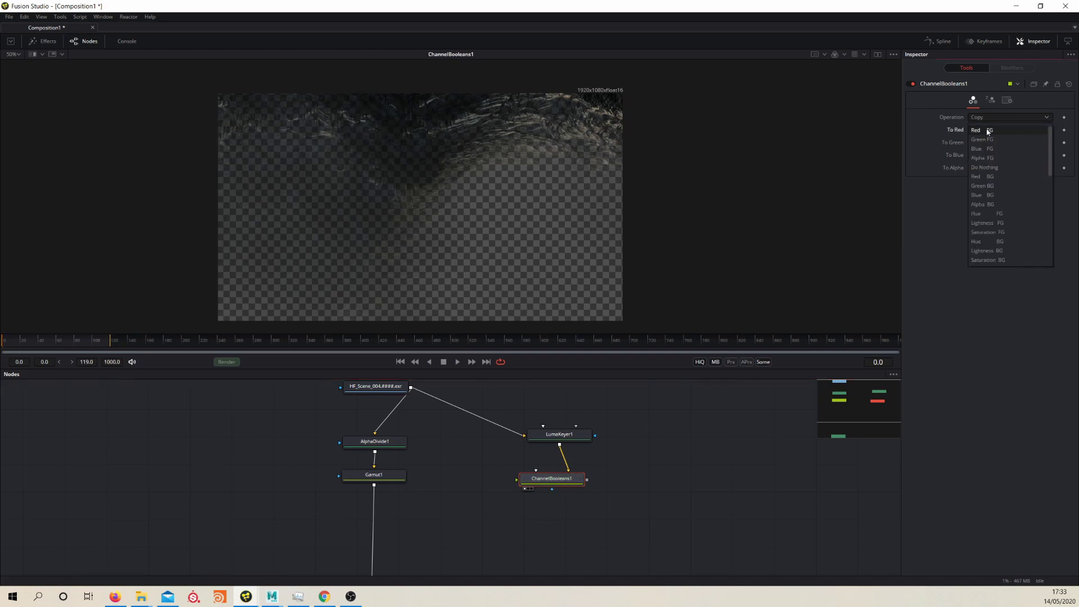
left_click(989, 158)
left_click(991, 144)
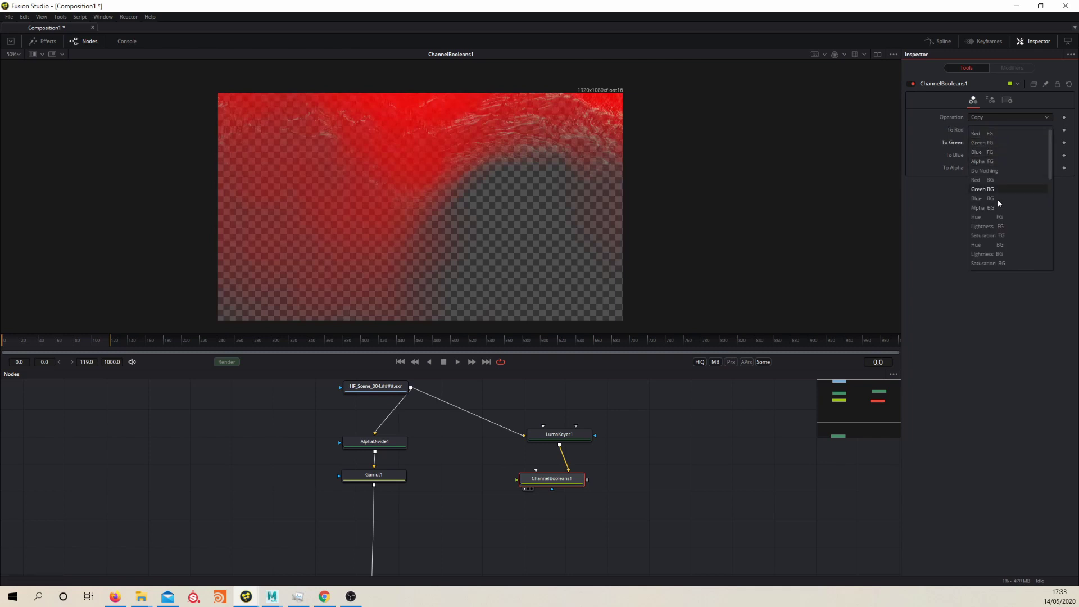
left_click(998, 162)
left_click(998, 156)
left_click(997, 162)
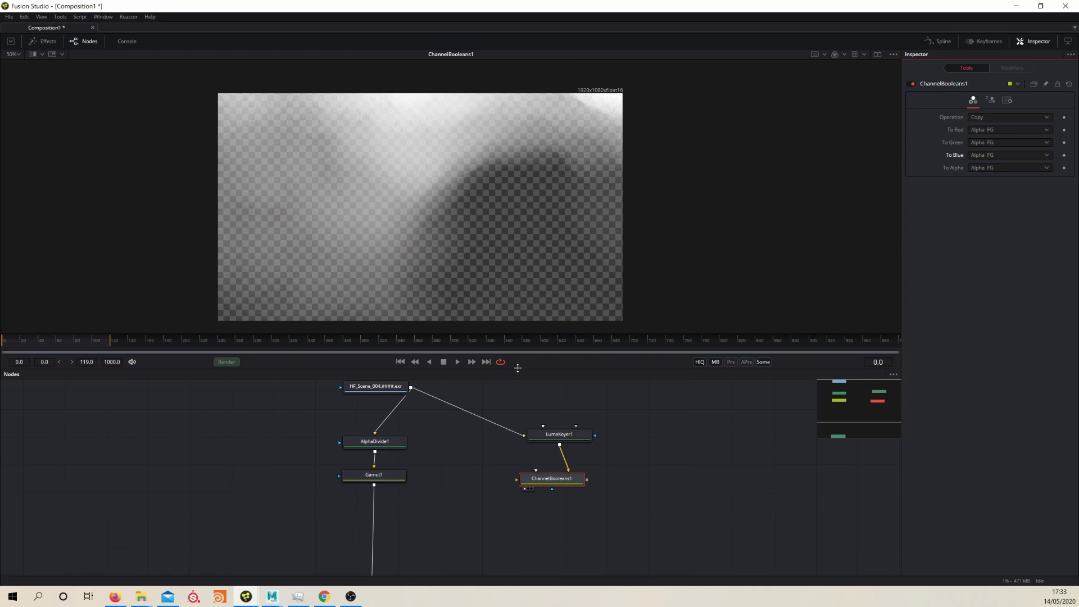
- Add a Bitmap node below ChannelBooleans1 and feed it ChannelBooleans1's output
left_click(507, 505)
key("ctrl+space")
type("bi")
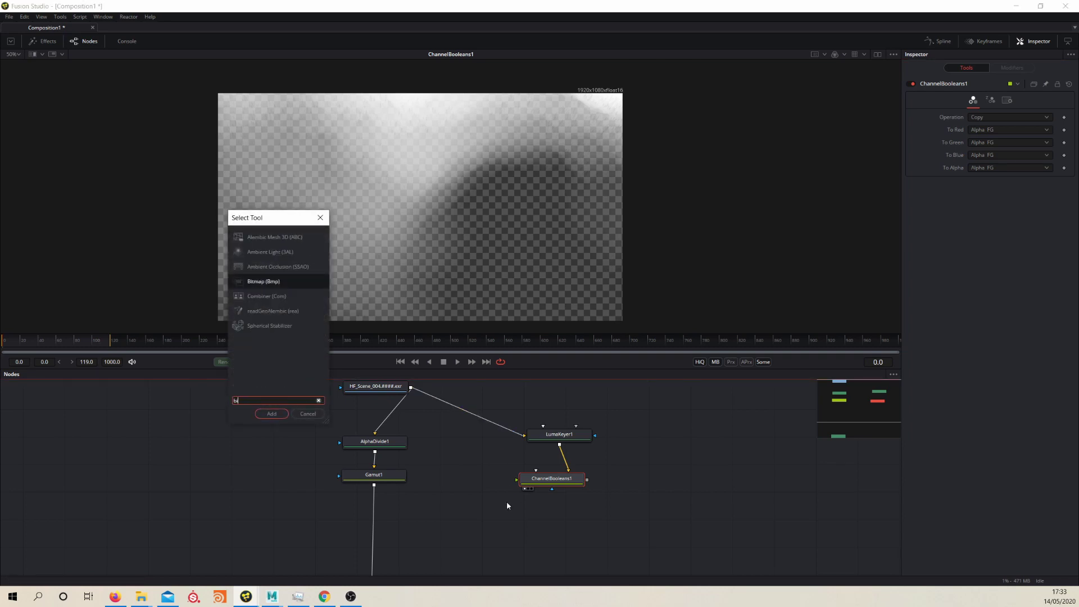
key("Return")
left_click_drag(545, 459, 504, 545)
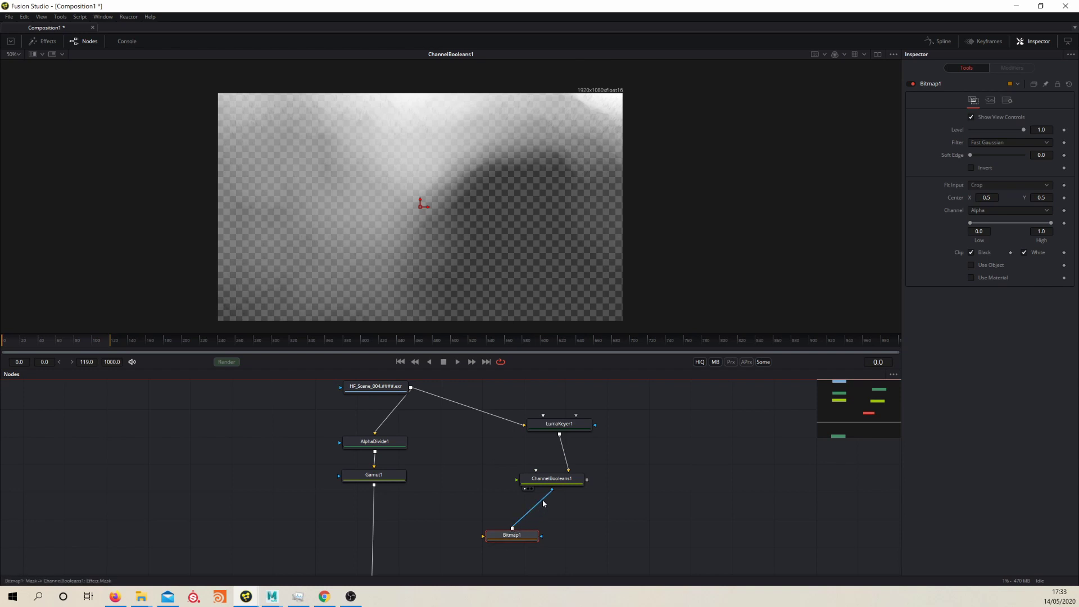
left_click_drag(544, 504, 536, 507)
left_click_drag(483, 536, 587, 481)
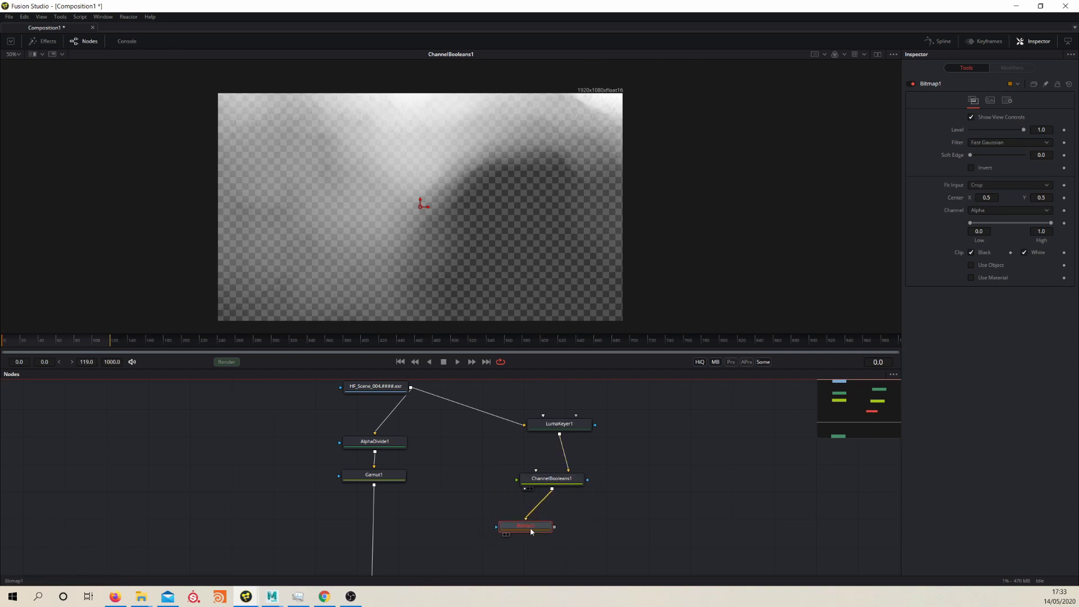
- Compare Bitmap1's matte with ChannelBooleans1's output, test the Low level, and reposition Bitmap1
left_click_drag(534, 531, 550, 220)
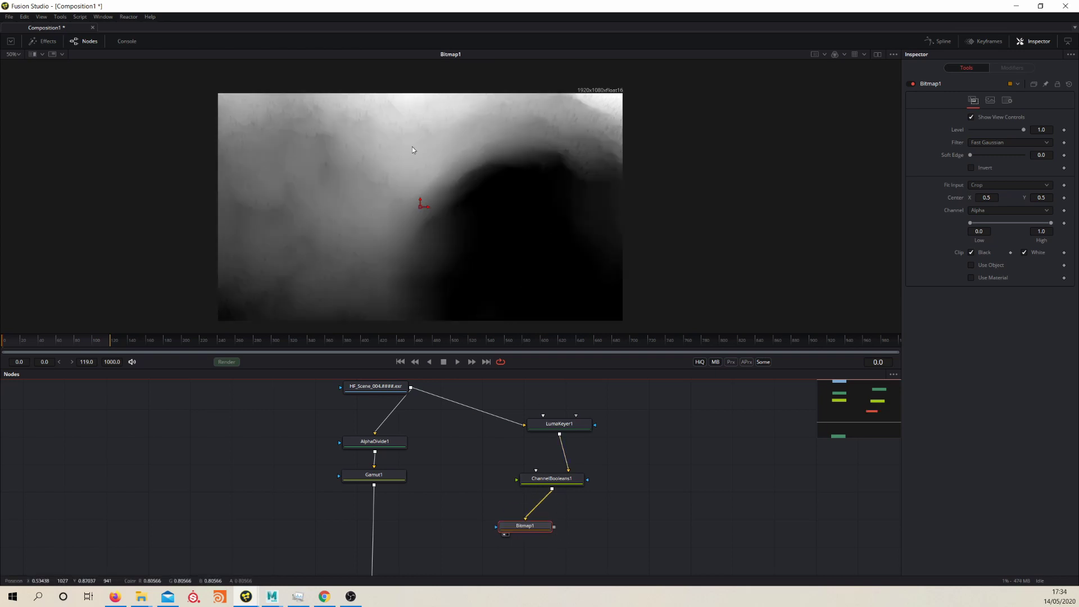
left_click_drag(551, 478, 563, 193)
left_click_drag(545, 526, 349, 305)
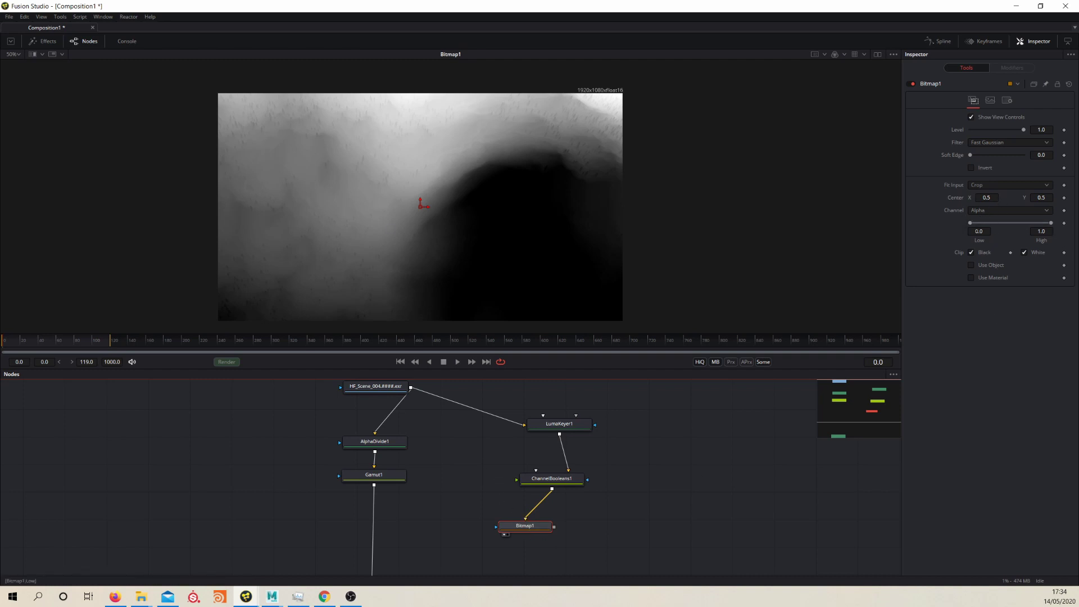
mouse_move(971, 224)
left_mouse_down()
mouse_move(997, 222)
mouse_move(966, 225)
left_mouse_up()
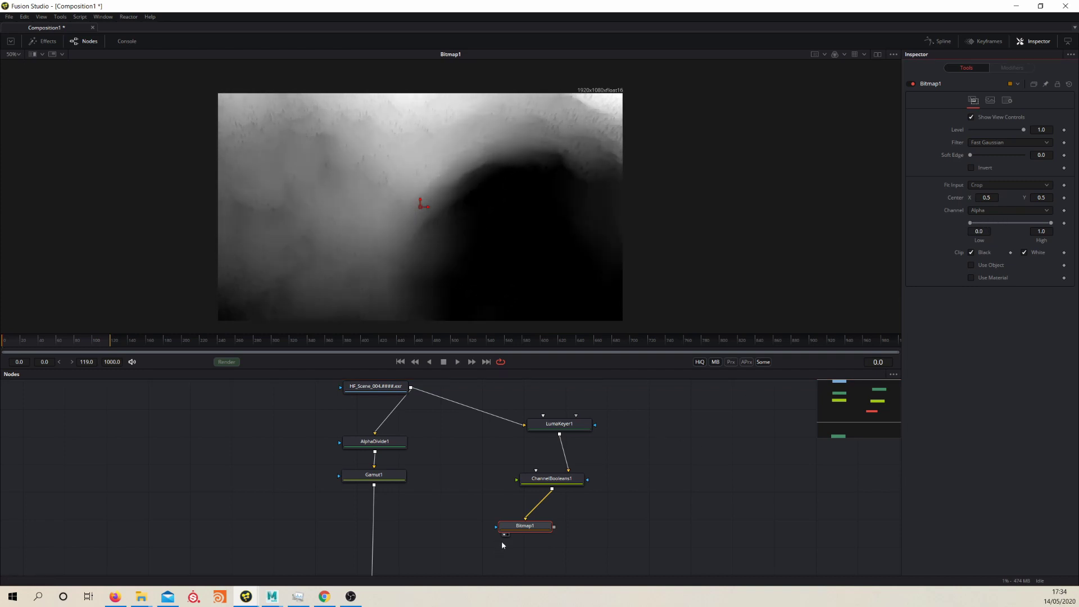
left_click_drag(517, 536, 545, 541)
scroll(484, 446, "down", 1)
scroll(487, 489, "left", 2)
scroll(487, 489, "up", 2)
scroll(487, 489, "left", 1)
scroll(599, 517, "down", 4)
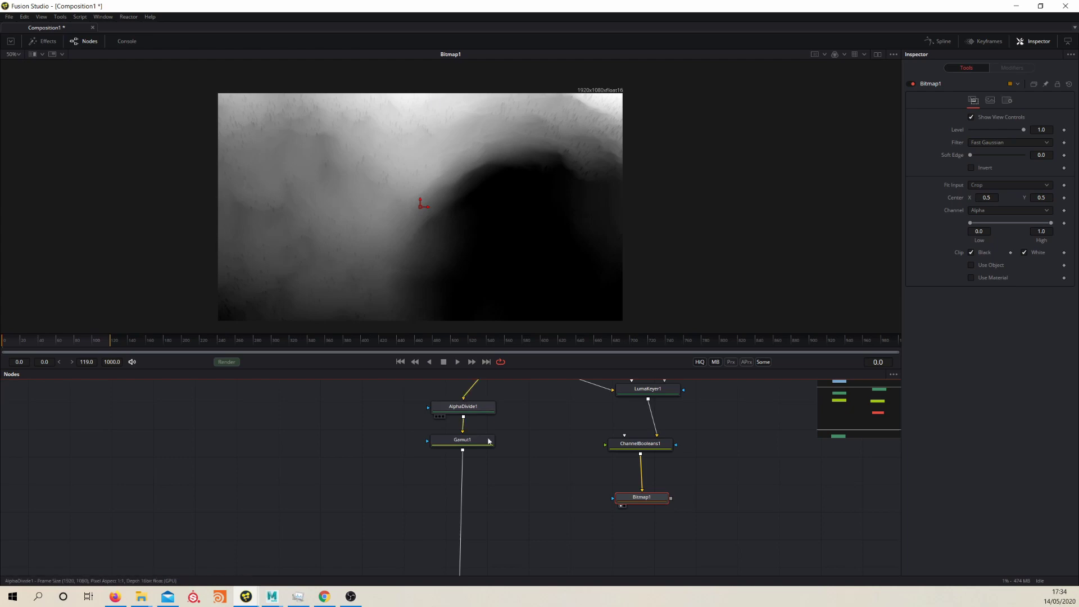
- Insert ColorCorrector1 after Gamut1, mask it with Bitmap1's matte, and view the result
left_click(436, 450)
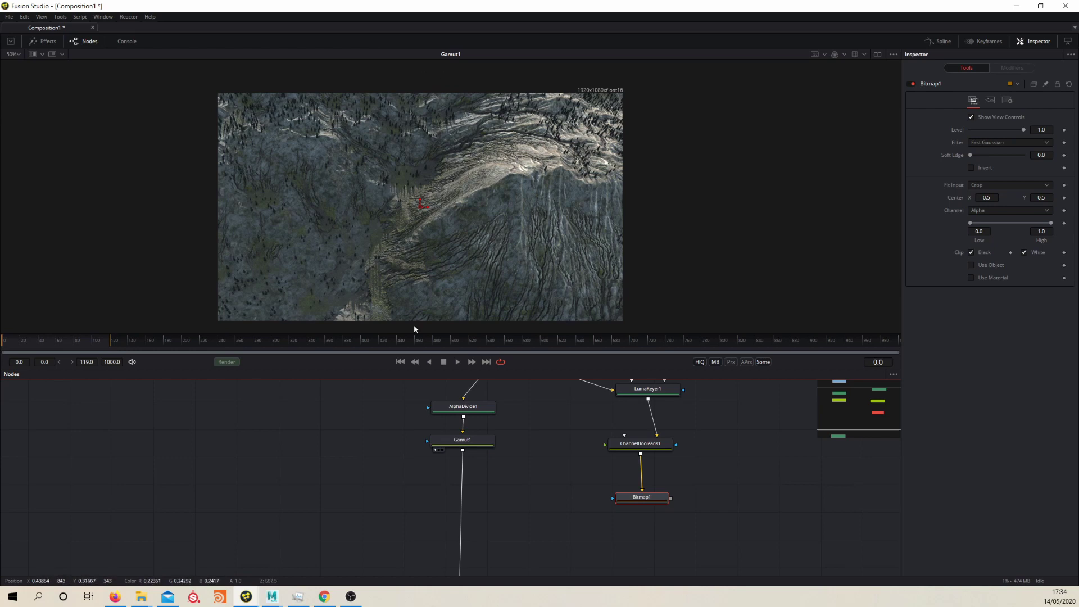
left_click(538, 509)
key("shift+space")
type("bi")
key("BackSpace")
key("BackSpace")
type("cc")
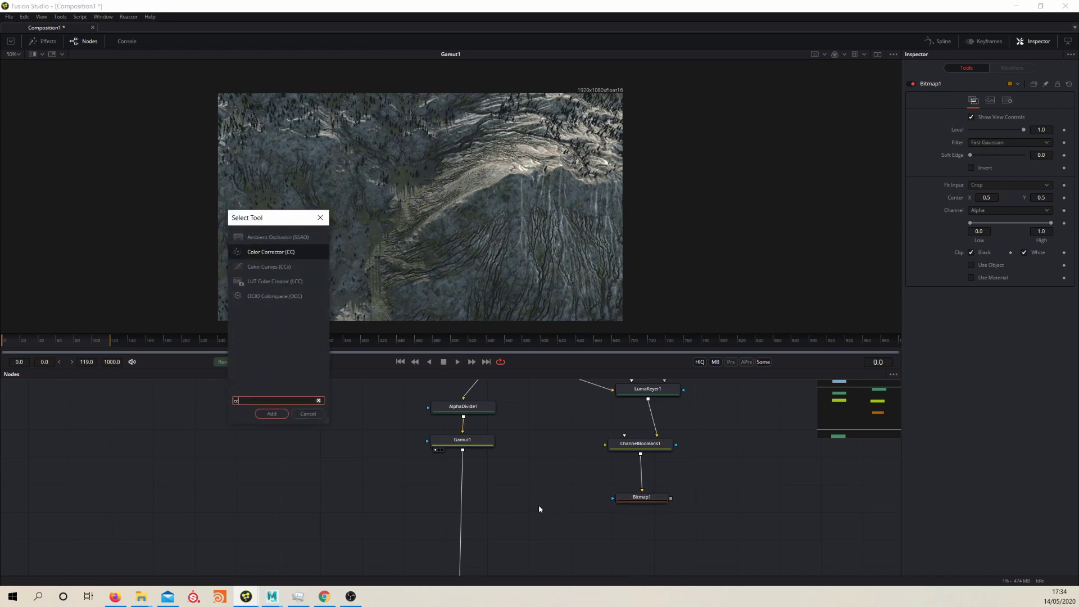
key("Return")
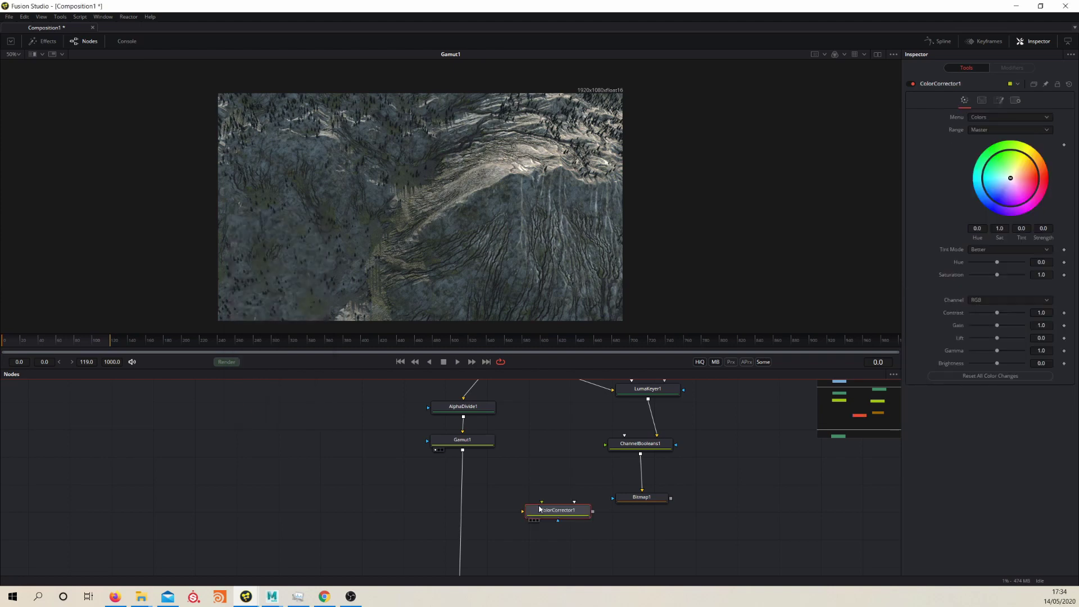
left_click_drag(554, 510, 467, 490)
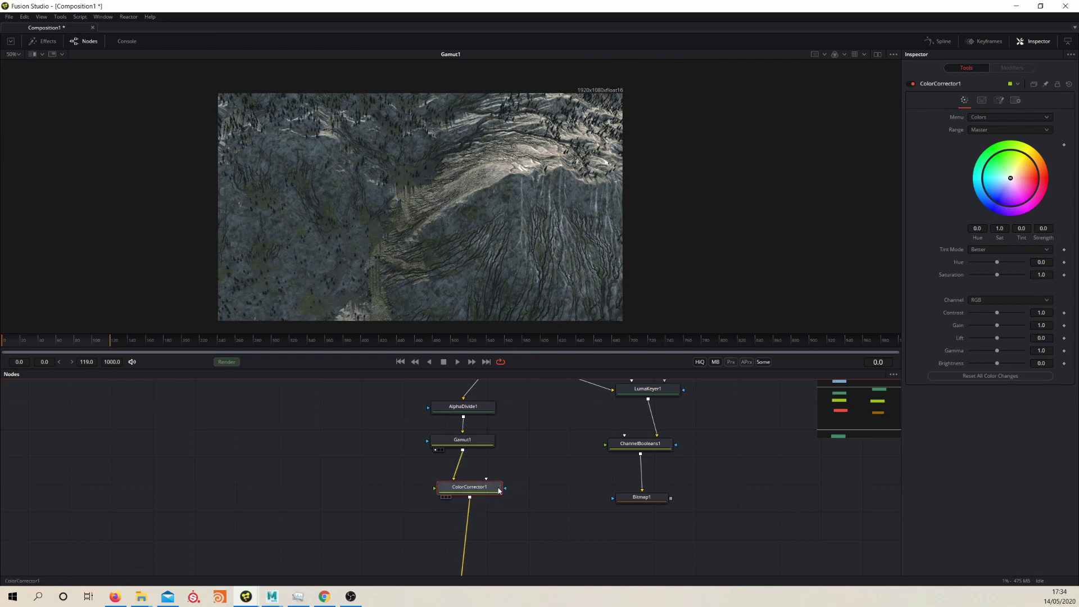
left_click_drag(506, 489, 646, 491)
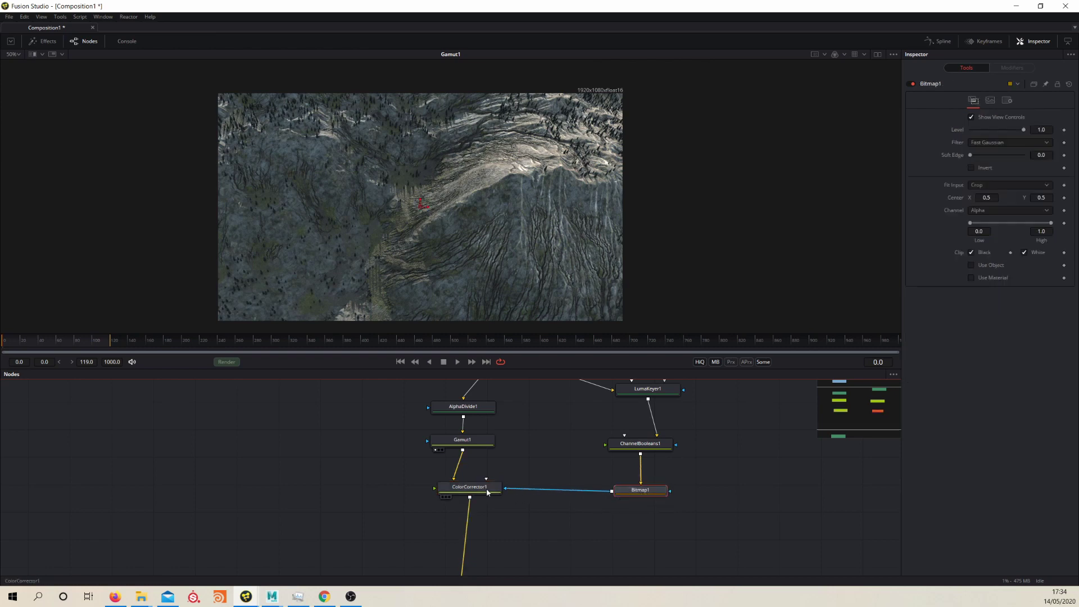
left_click(441, 497)
left_click(489, 486)
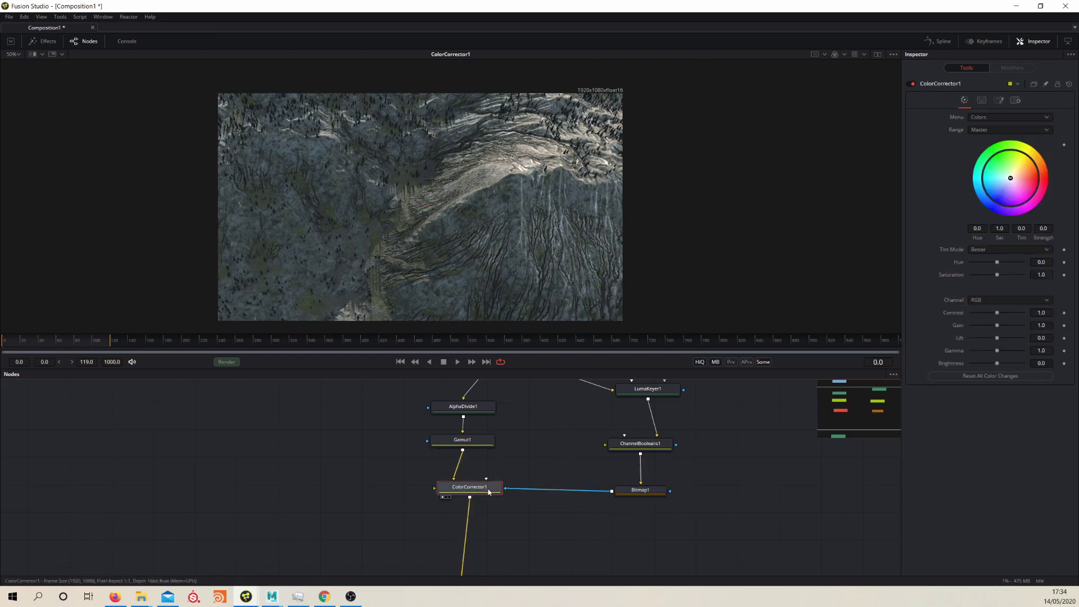
- In ColorCorrector1, set contrast 0.39, saturation 0.75, a 0.2538 colour tint and lift 0.22
left_click_drag(996, 313, 995, 313)
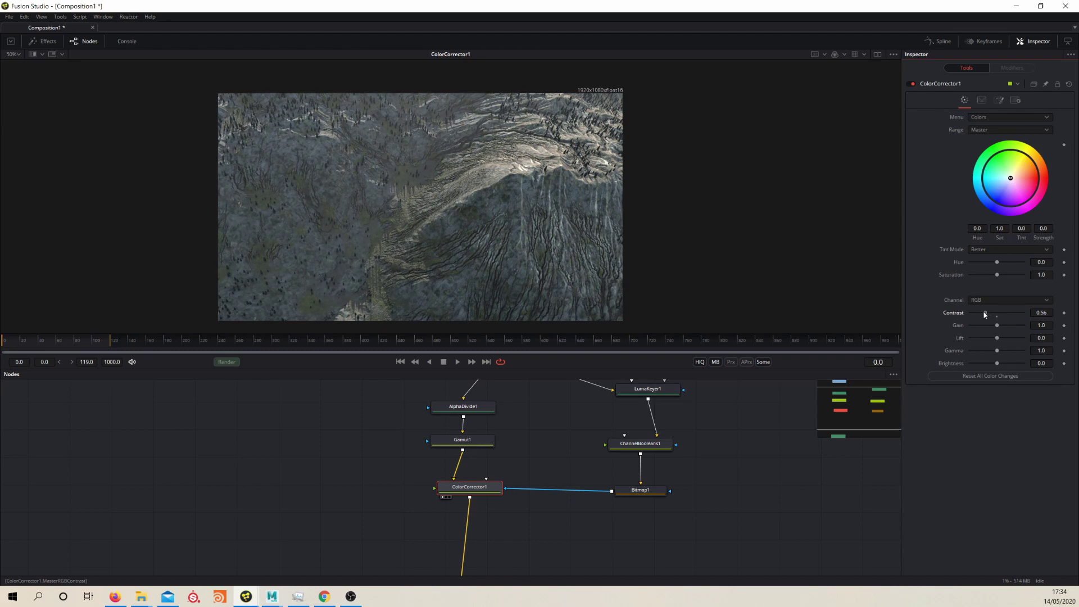
left_click_drag(985, 315, 984, 315)
left_click_drag(997, 275, 988, 275)
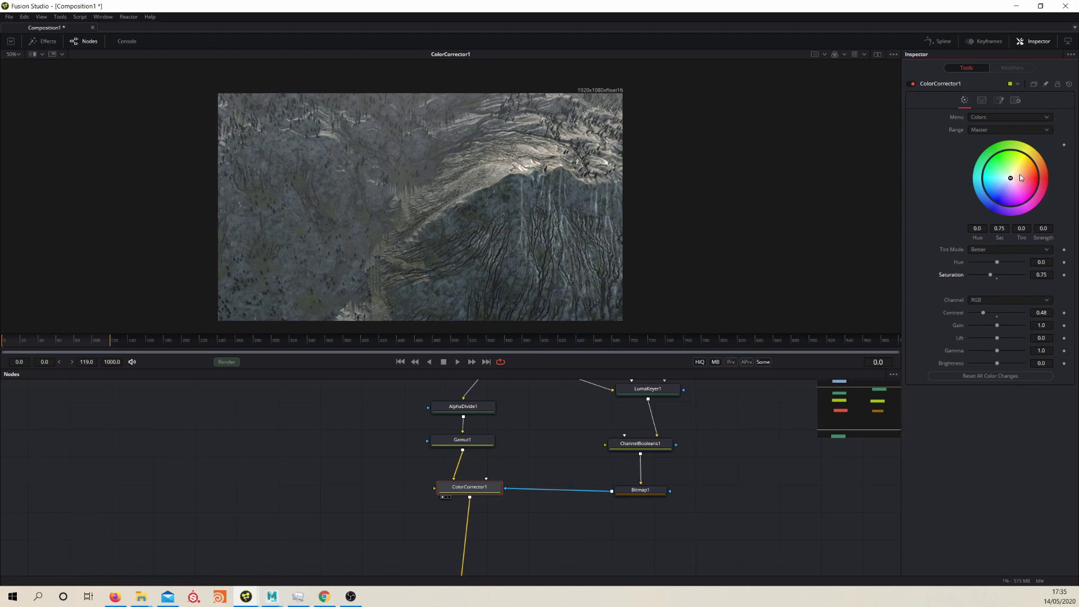
left_click_drag(1011, 180, 998, 180)
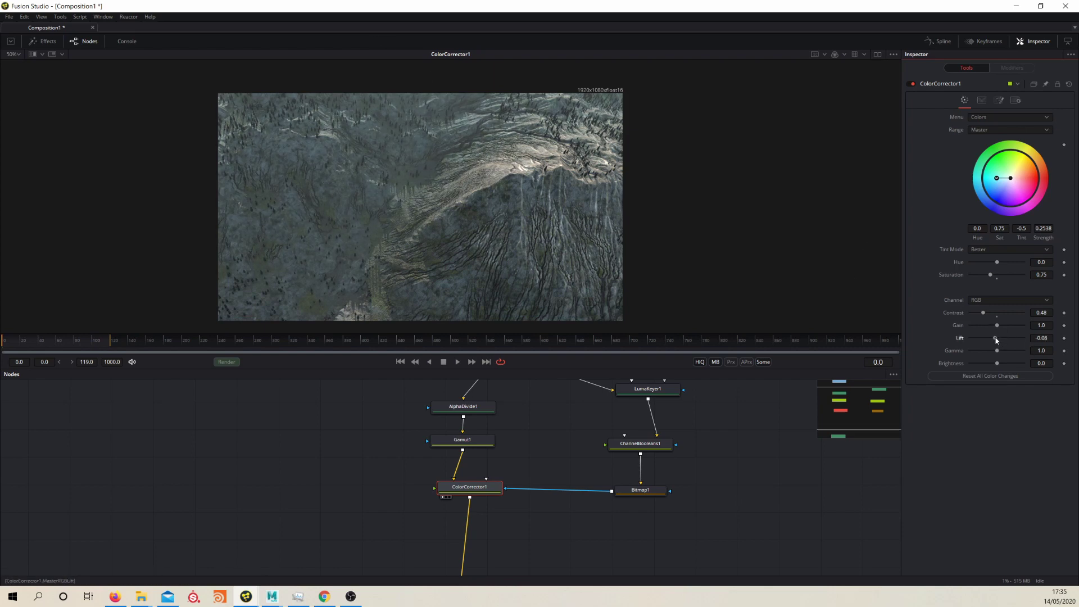
left_click_drag(998, 338, 1002, 340)
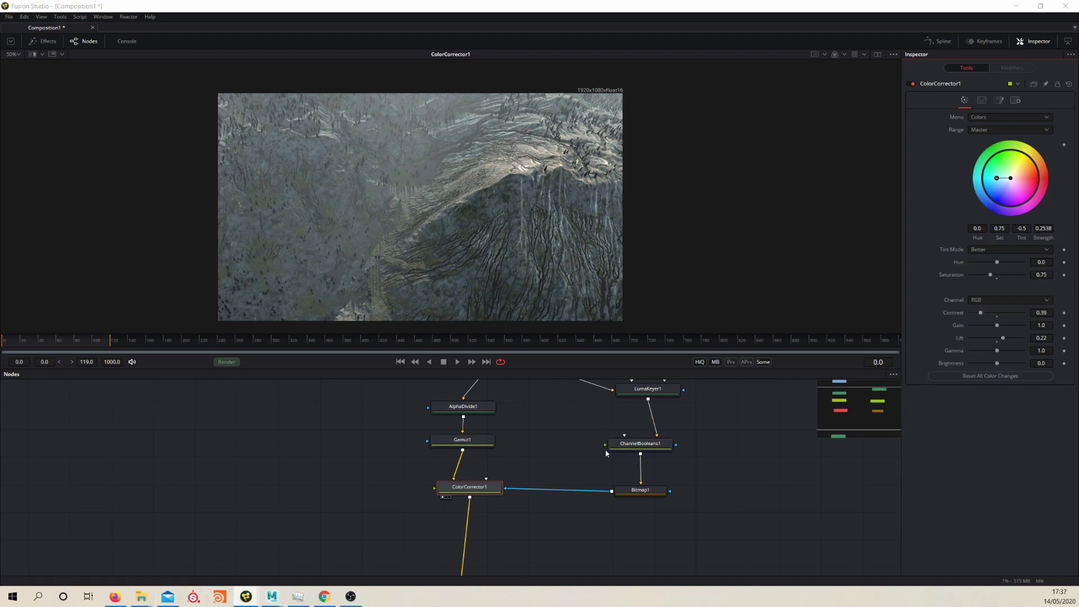
scroll(614, 452, "up", 1)
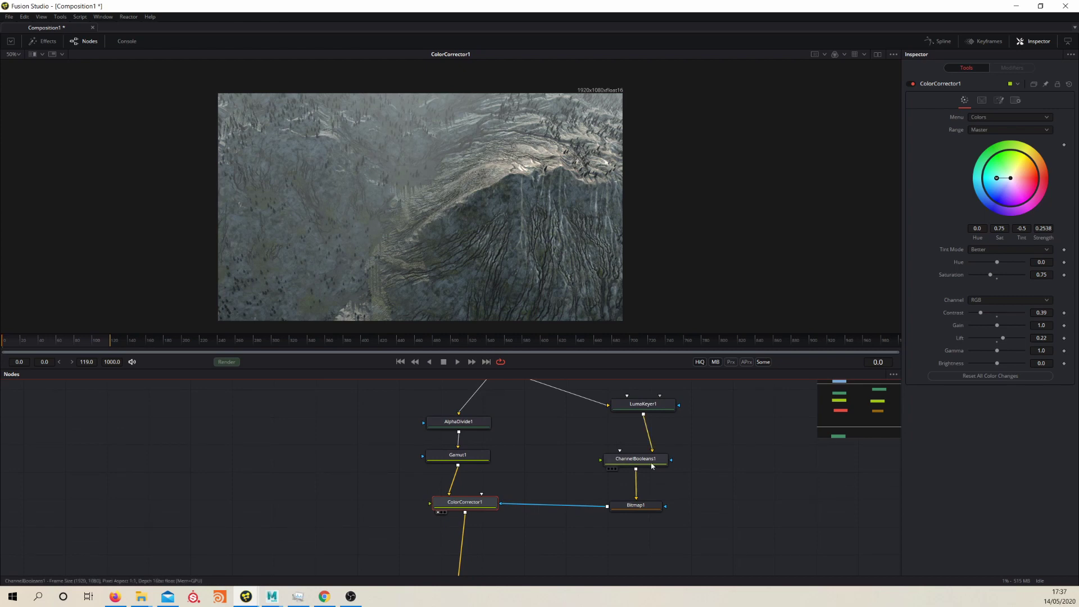
- Trial Bitmap1's matte Low and High levels, then set LumaKeyer1's Z Buffer Far Plane to 482.25
left_click(649, 506)
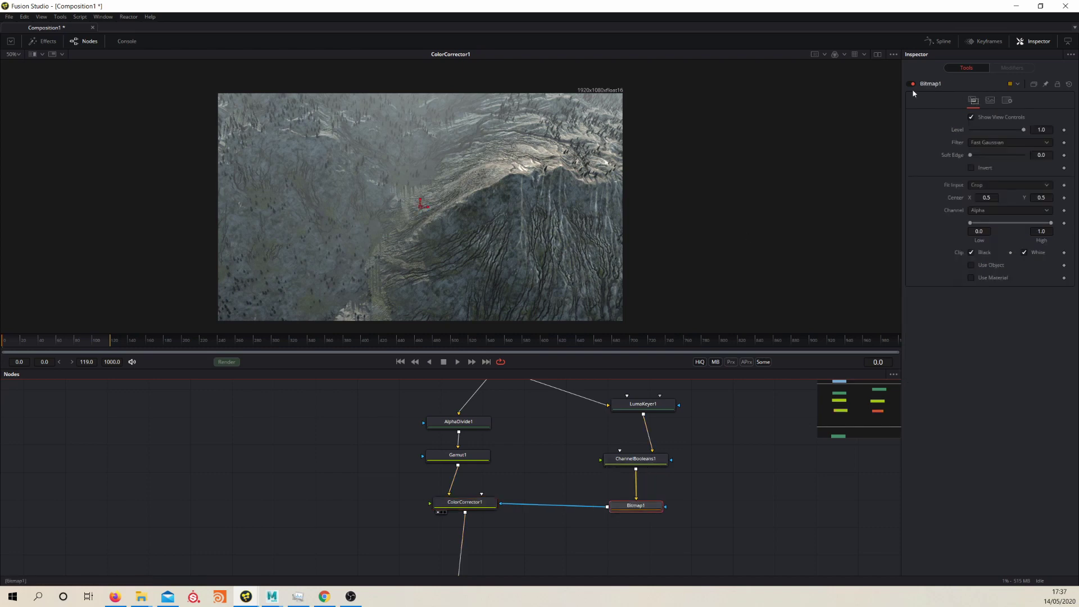
left_click_drag(971, 224, 968, 226)
left_click_drag(1051, 223, 1033, 225)
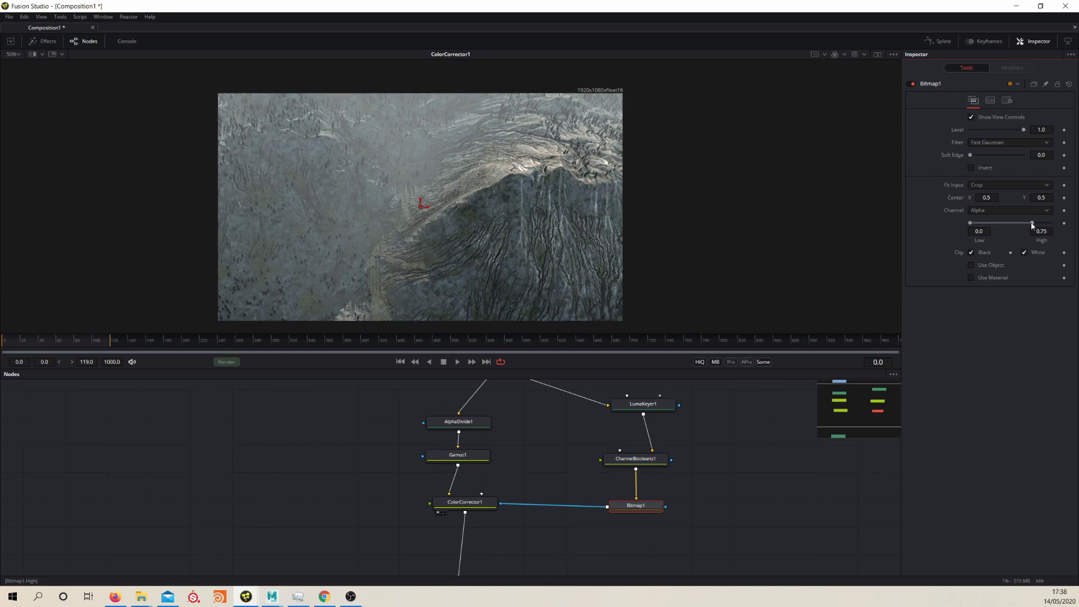
left_click_drag(643, 404, 591, 185)
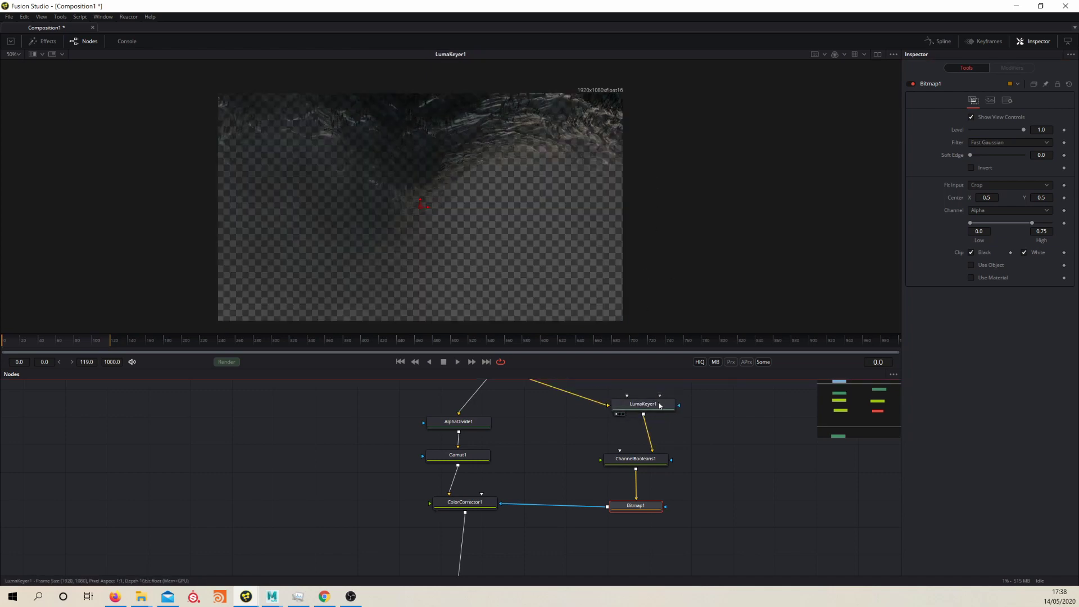
left_click(660, 406)
scroll(475, 205, "down", 2)
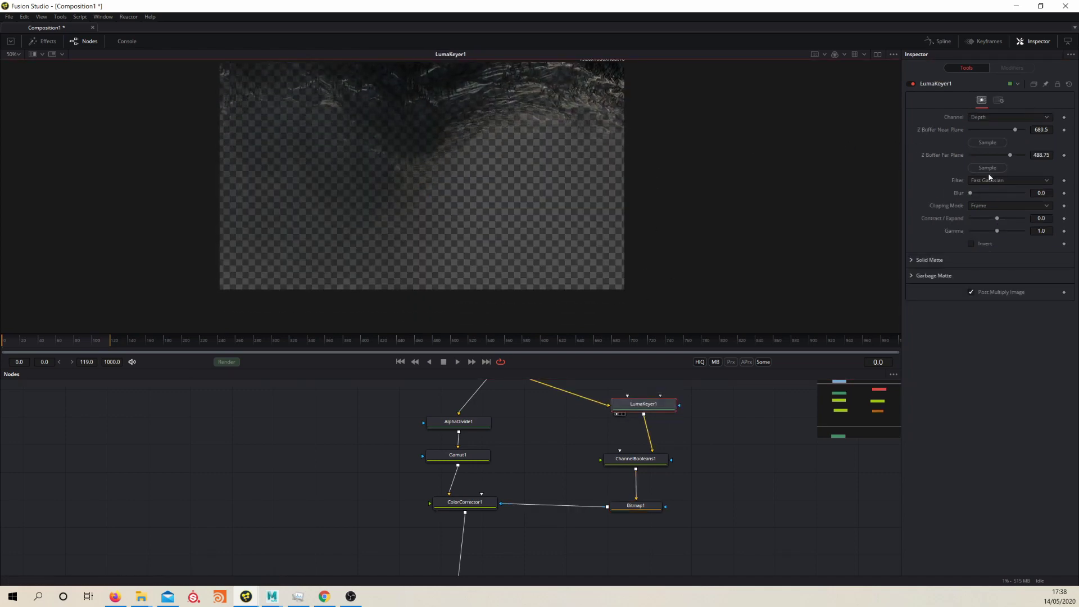
left_click_drag(988, 167, 615, 275)
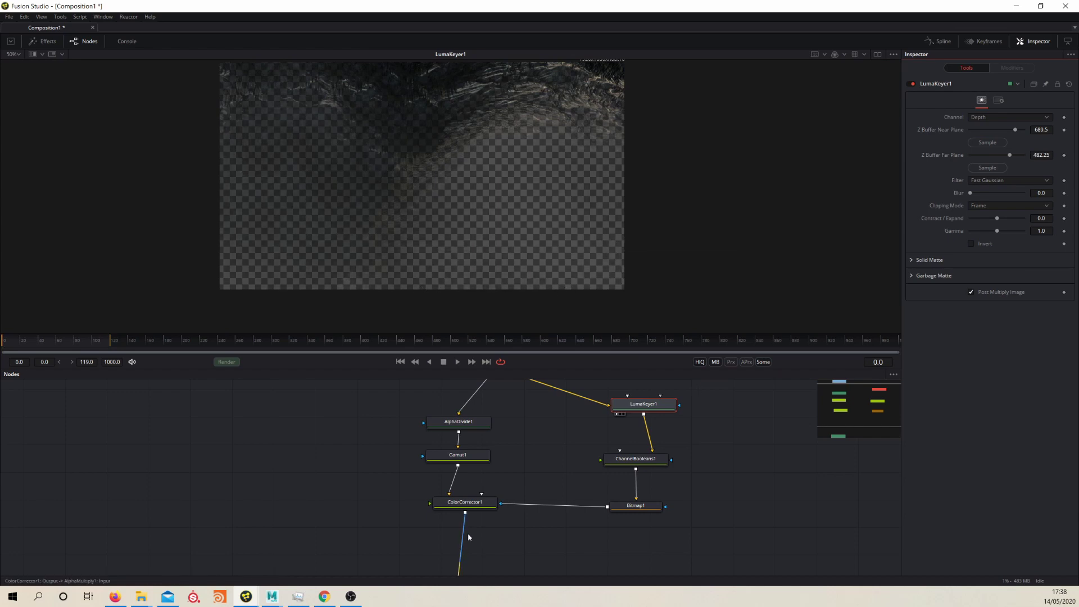
- With ColorCorrector1's result in the viewer, lower Bitmap1's High level to 0.689
left_click(438, 512)
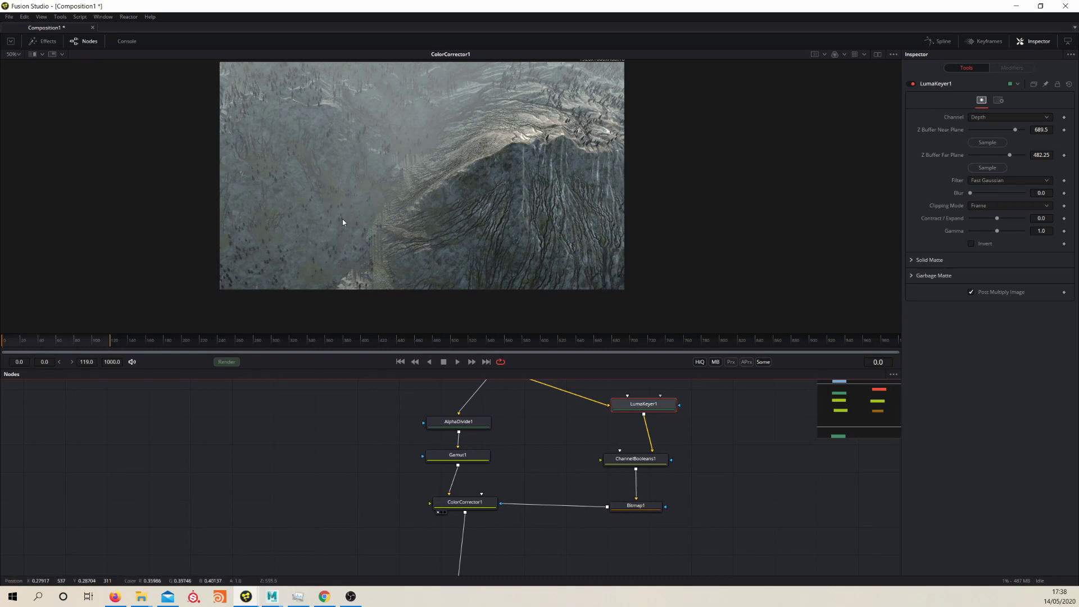
scroll(571, 488, "down", 2)
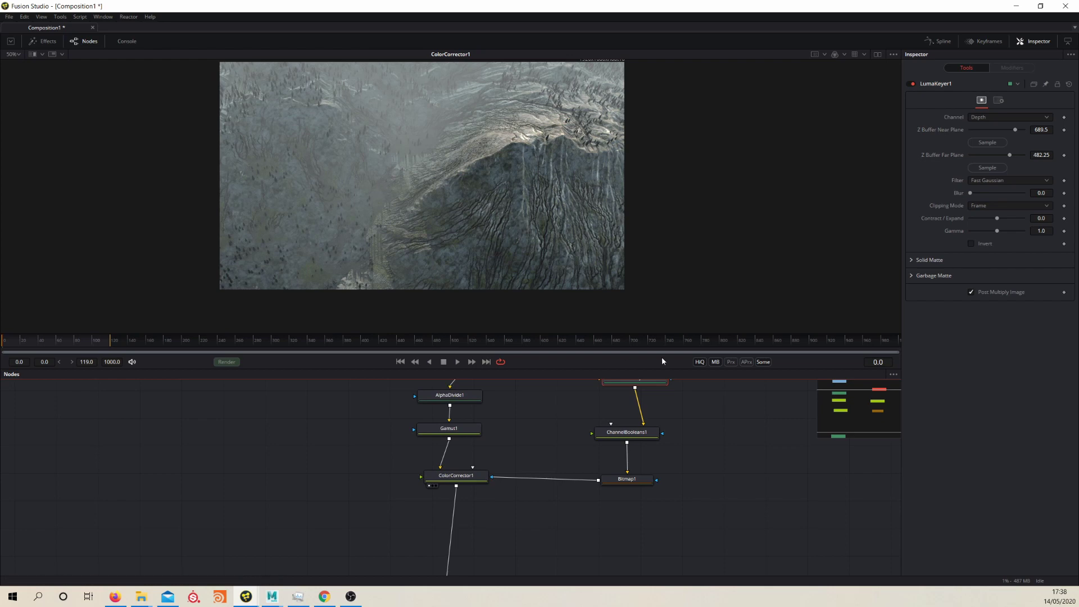
left_click(481, 477)
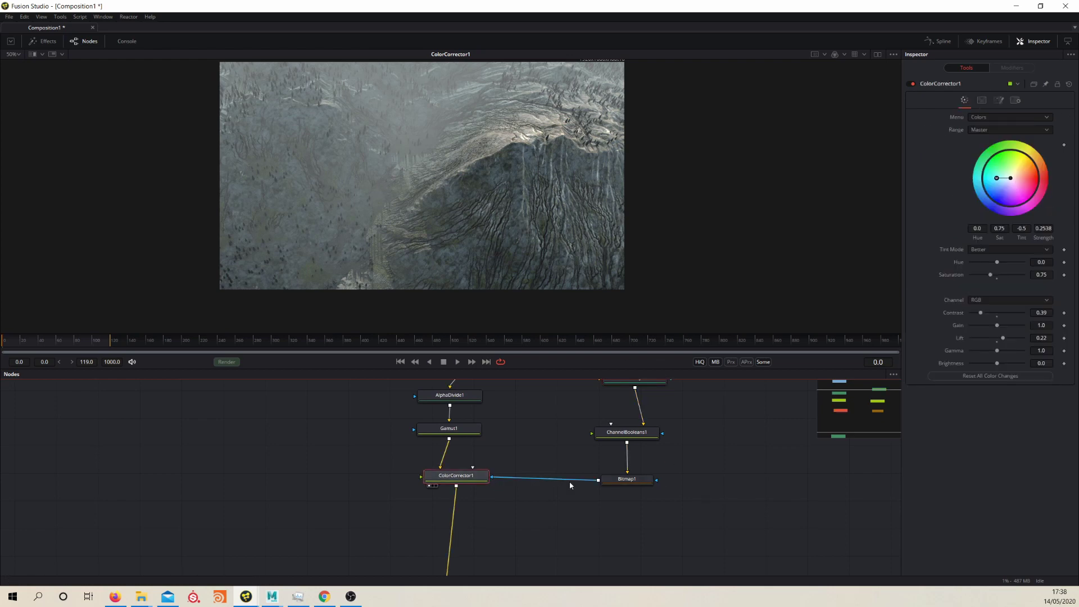
left_click(611, 480)
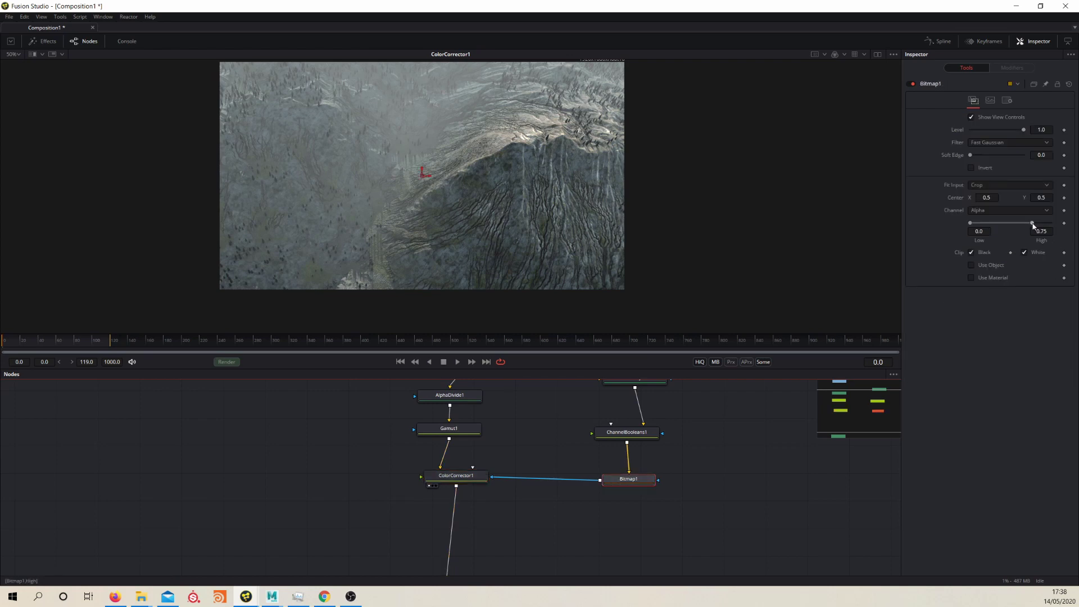
mouse_move(1035, 227)
left_mouse_down()
mouse_move(1018, 223)
mouse_move(1027, 222)
left_mouse_up()
left_click_drag(666, 145, 676, 163)
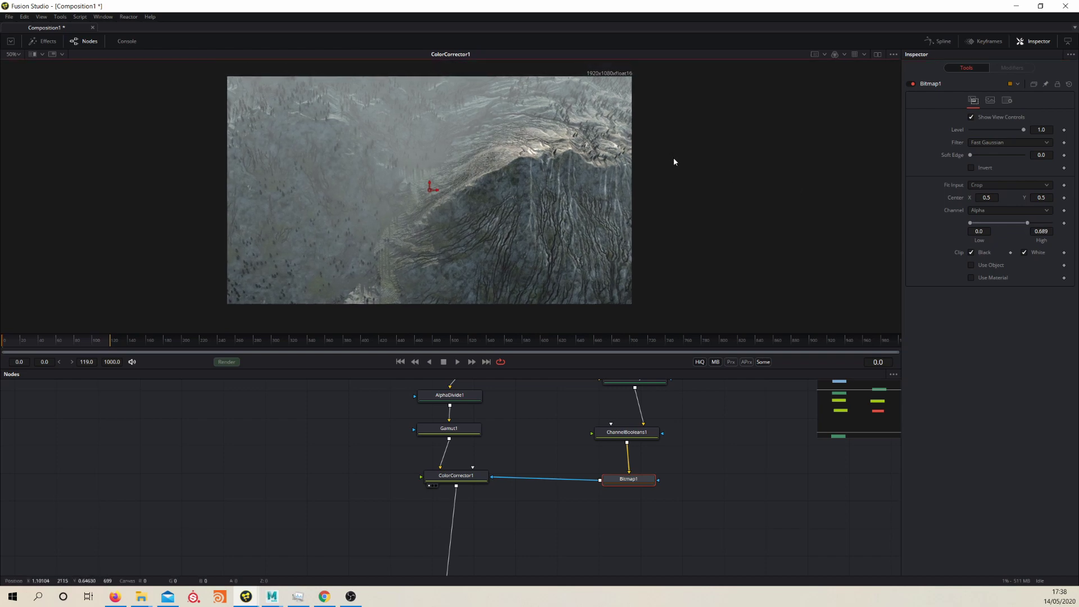